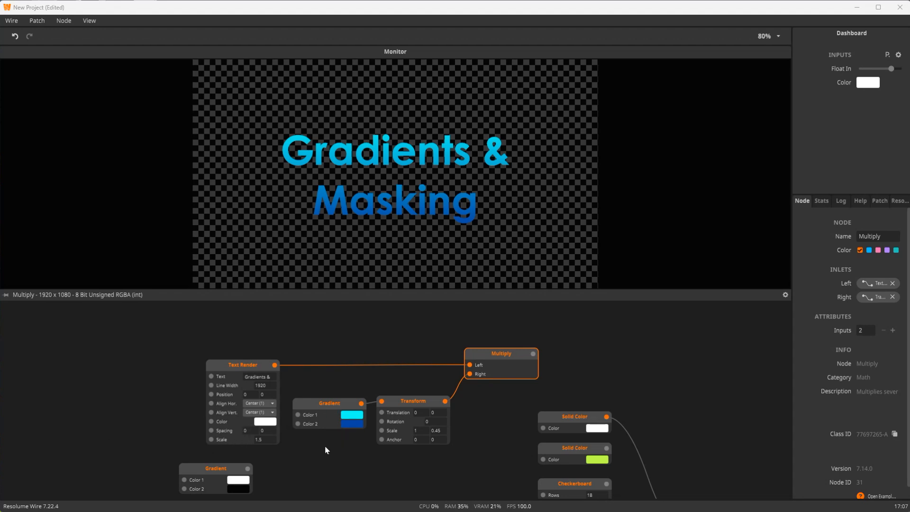
- Examine the white-to-black Gradient node and compare it with the Linear node feeding Texture from Data
drag(258, 463, 264, 423)
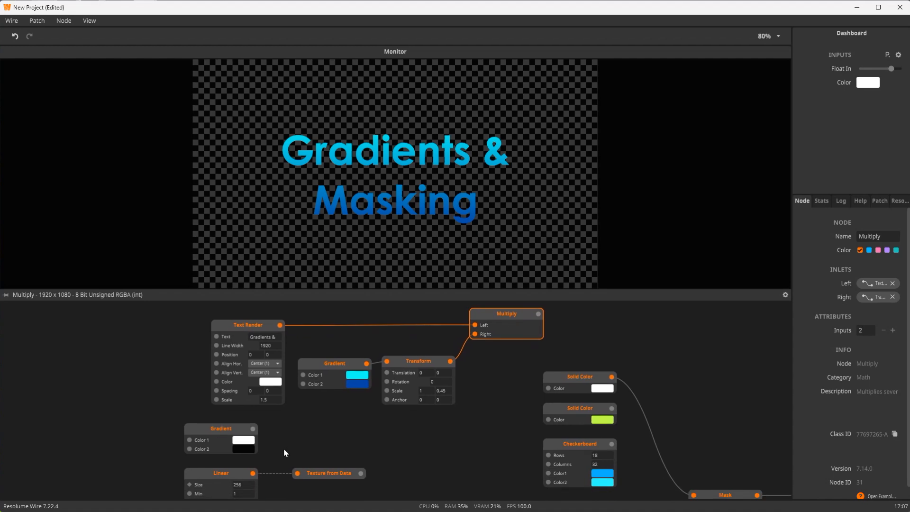
scroll(133, 441, up, 1)
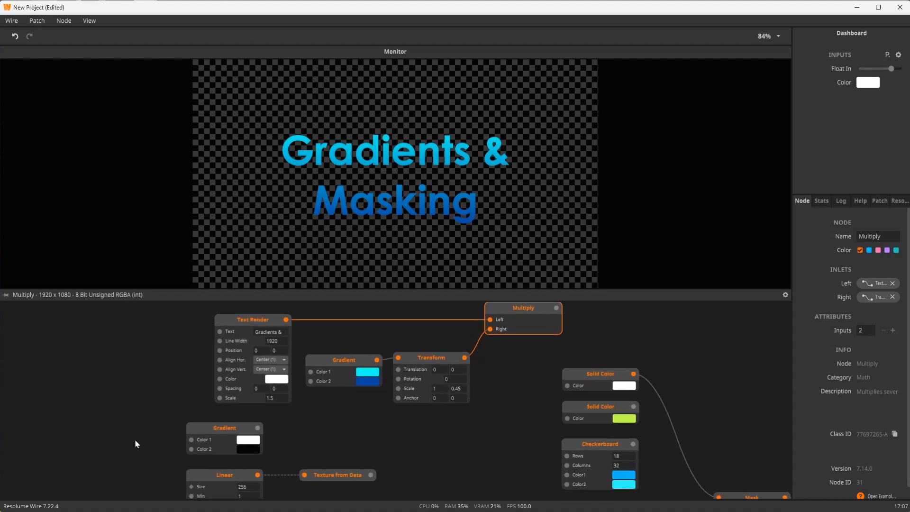
drag(129, 457, 141, 407)
scroll(150, 428, up, 1)
scroll(151, 429, up, 1)
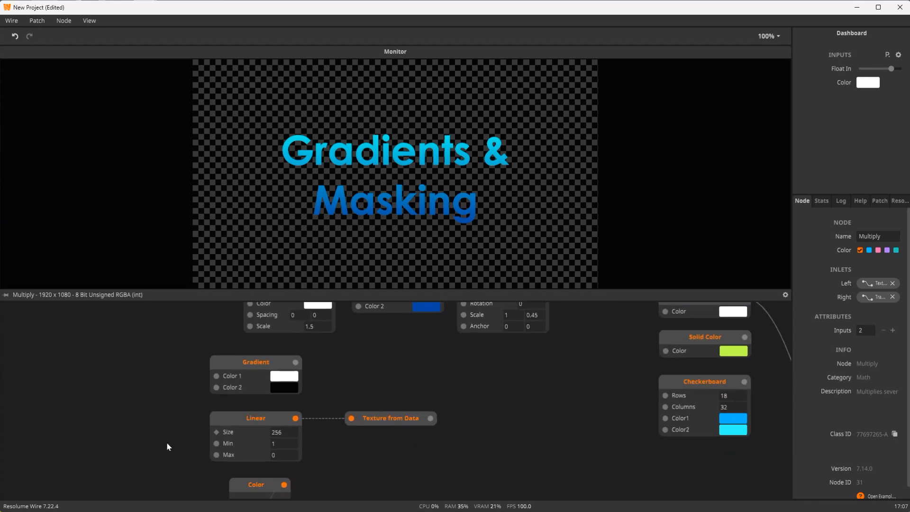
click(248, 367)
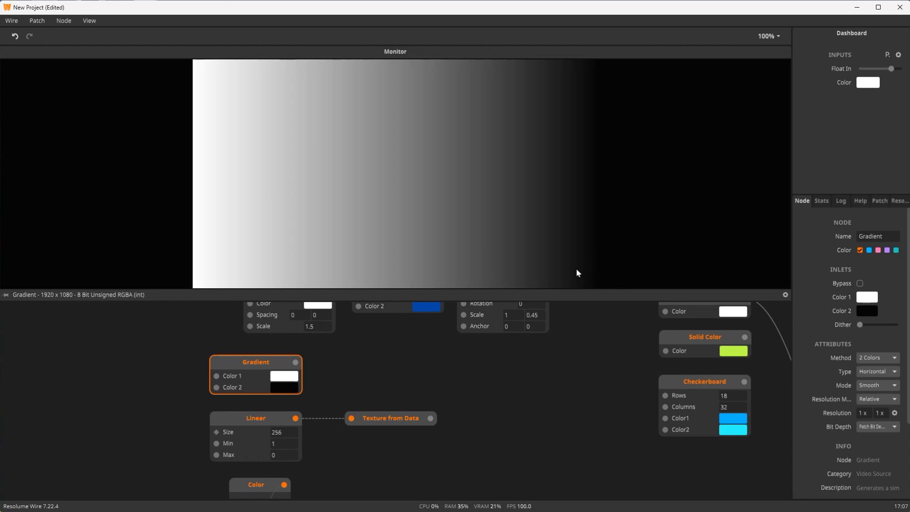
click(236, 426)
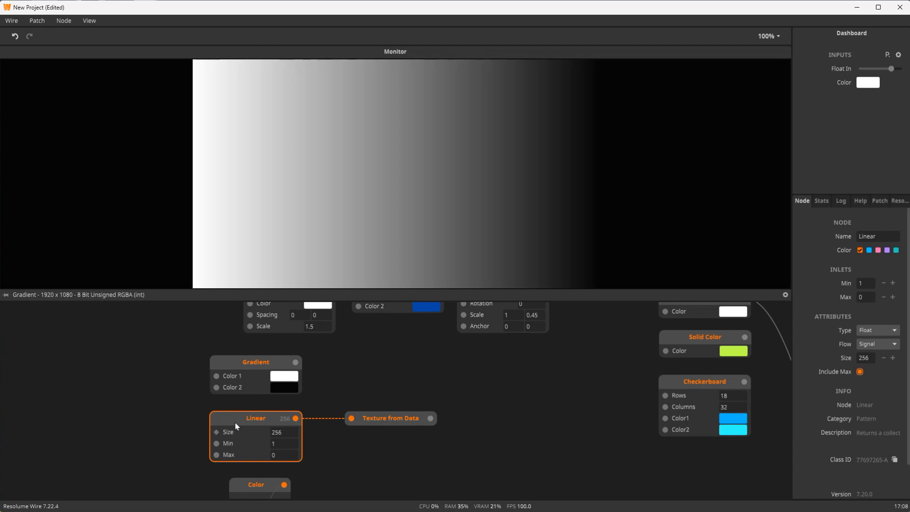
click(254, 363)
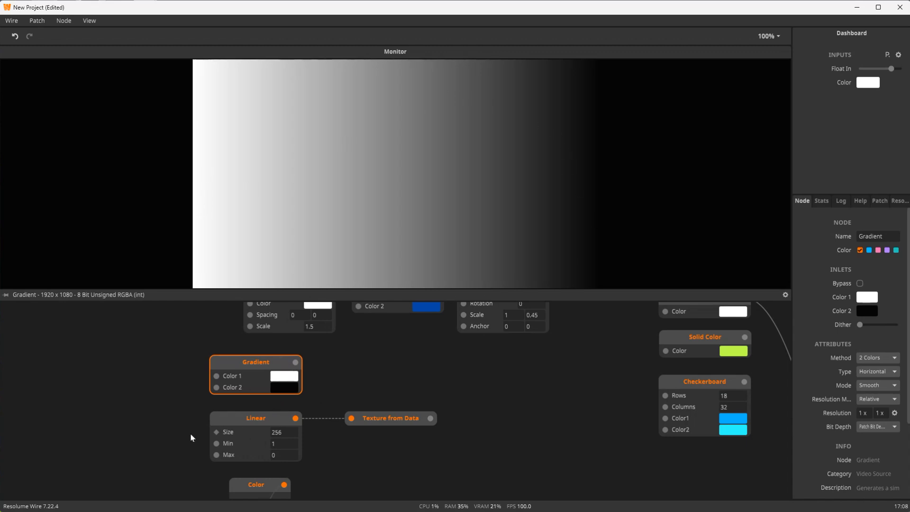
click(239, 427)
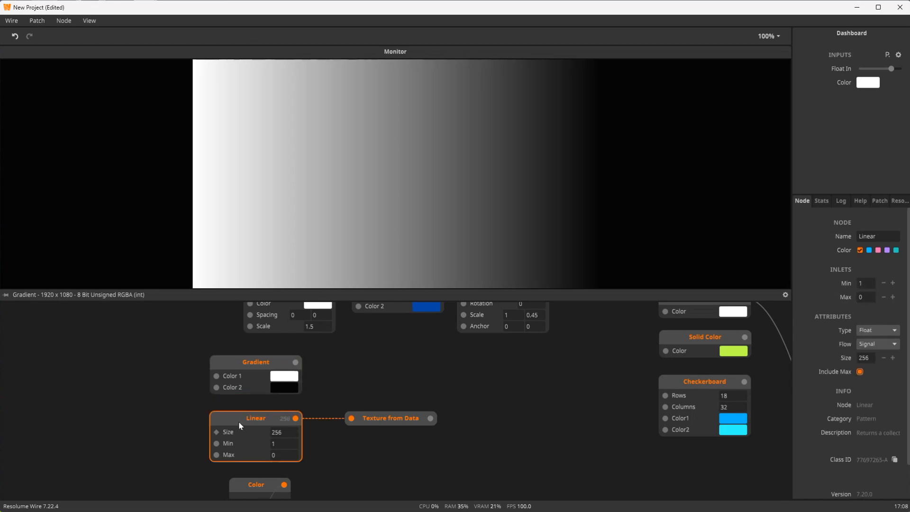
click(406, 423)
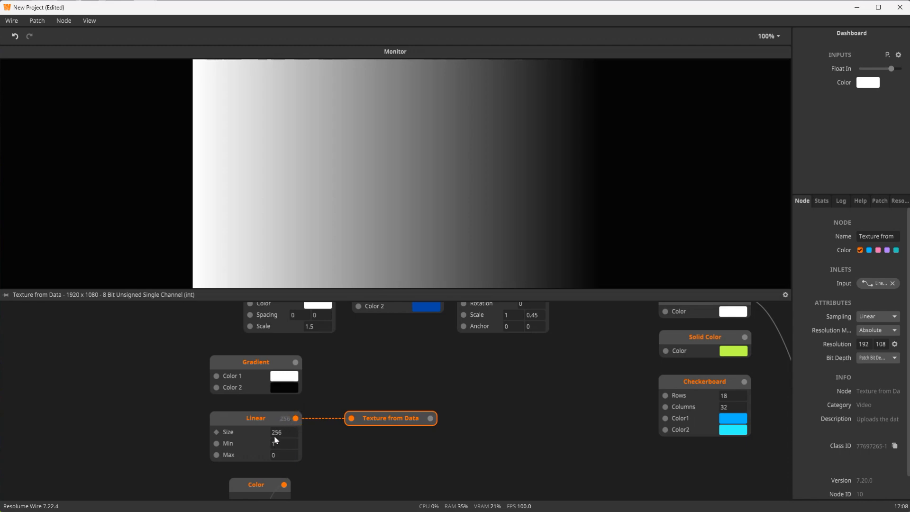
mouse_move(295, 417)
click(254, 362)
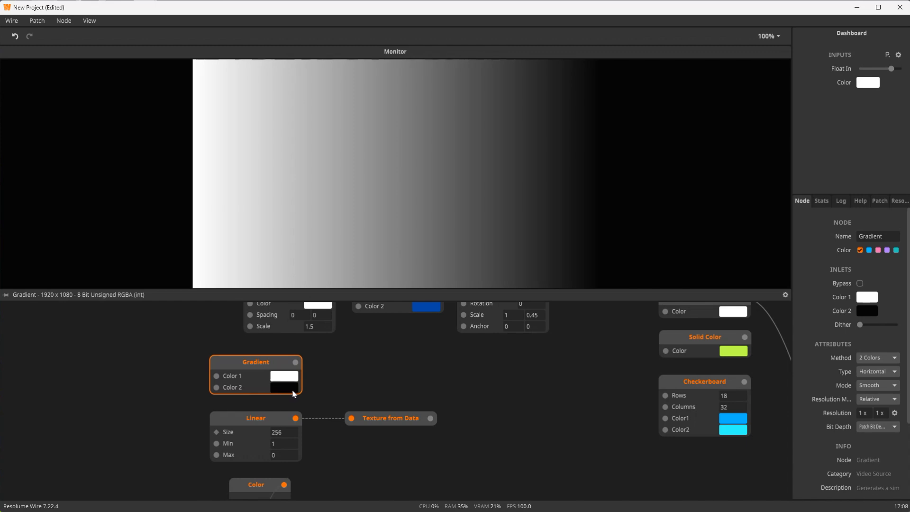
click(244, 421)
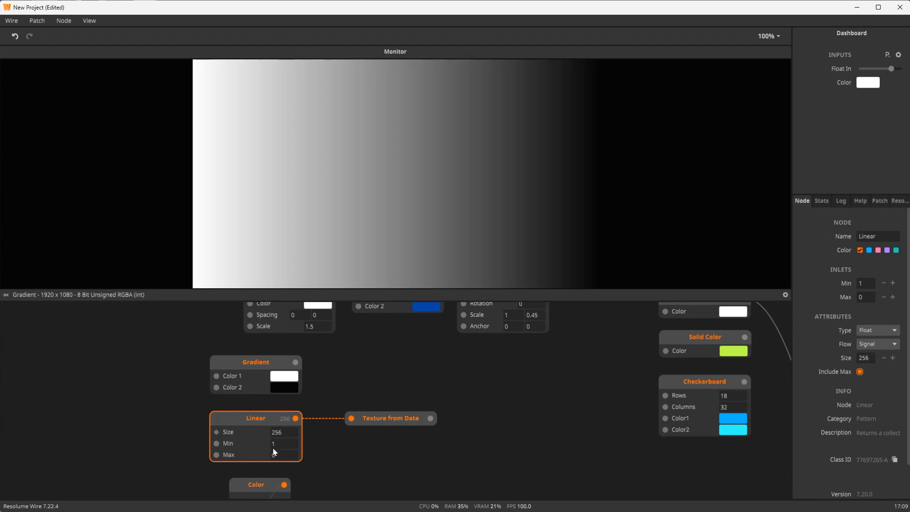
click(366, 419)
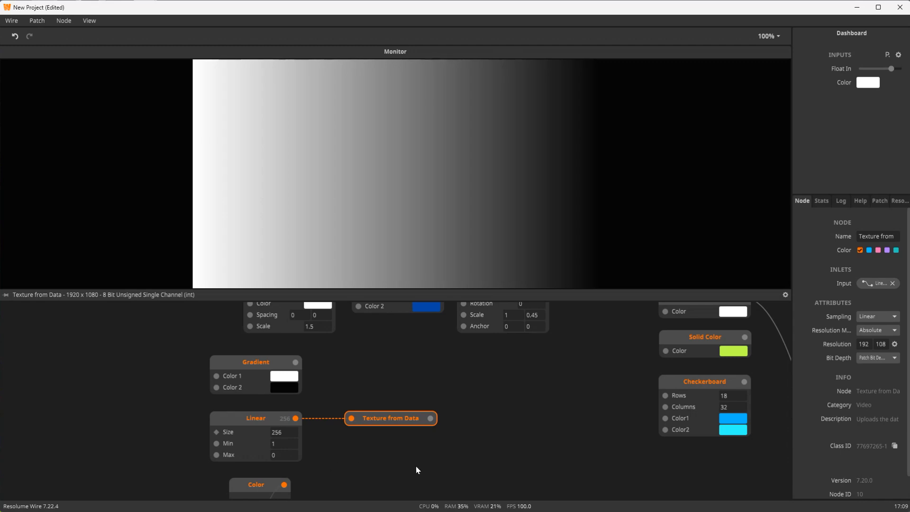
- Connect the green Solid Color node to the Mask node's input in place of the white Solid Color
scroll(419, 480, down, 2)
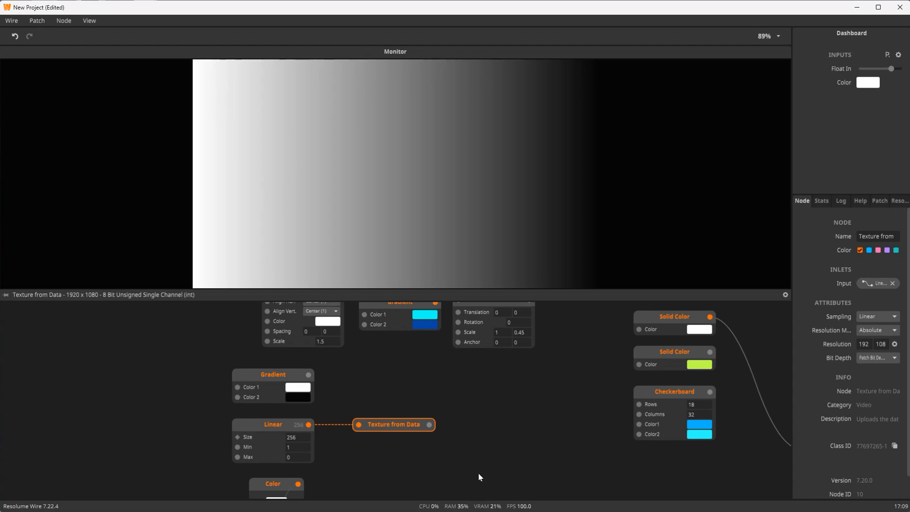
scroll(474, 450, down, 3)
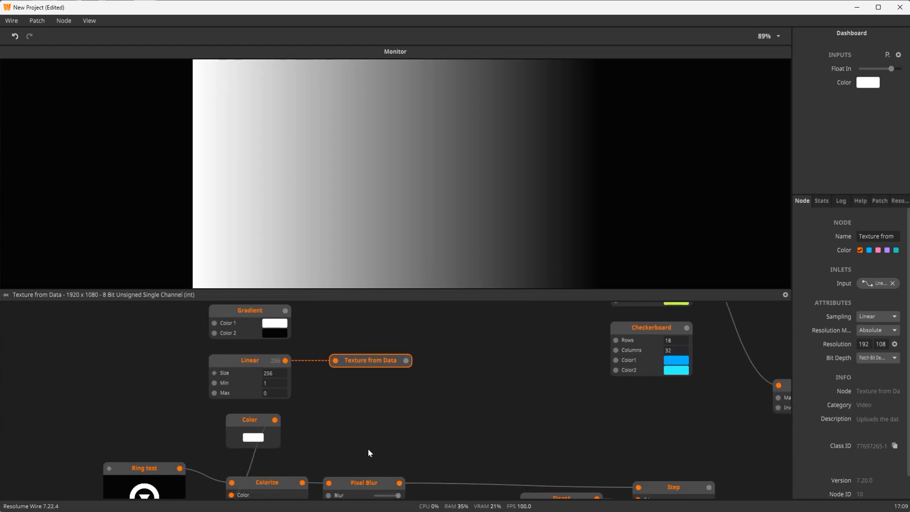
drag(505, 379, 165, 423)
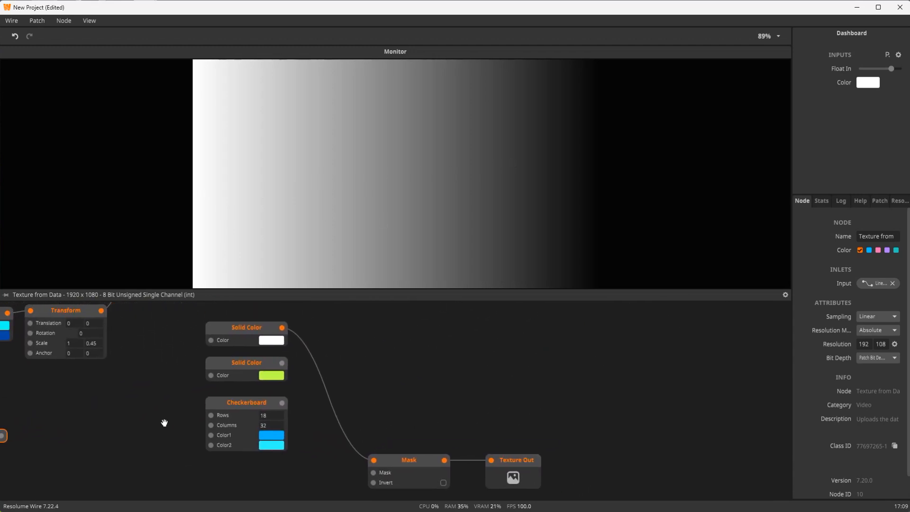
click(378, 459)
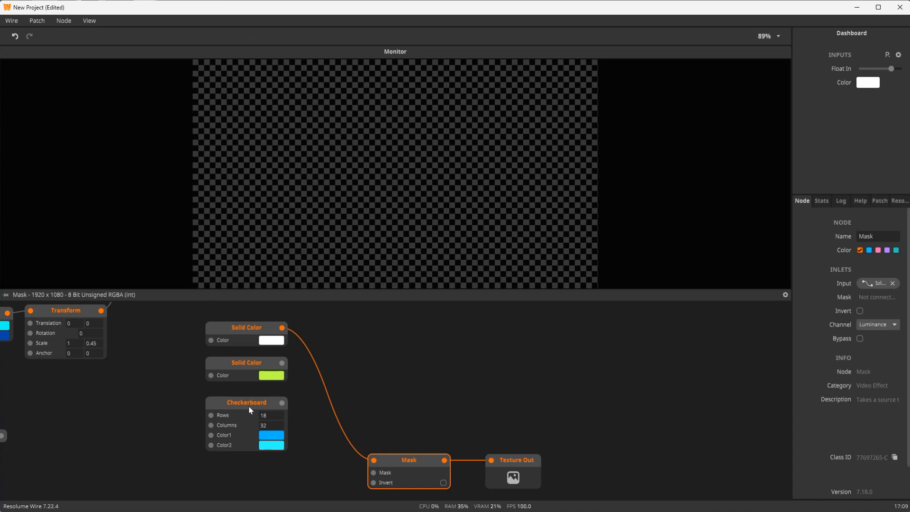
click(240, 332)
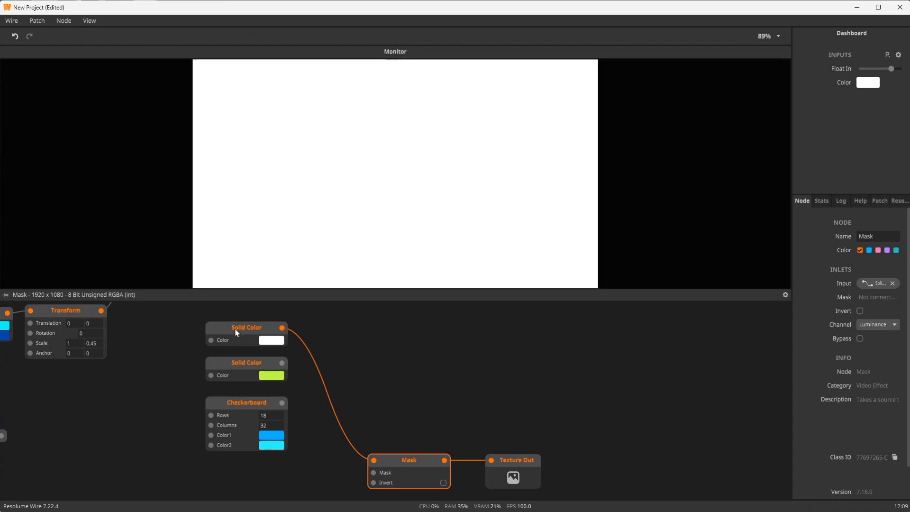
drag(223, 455, 245, 455)
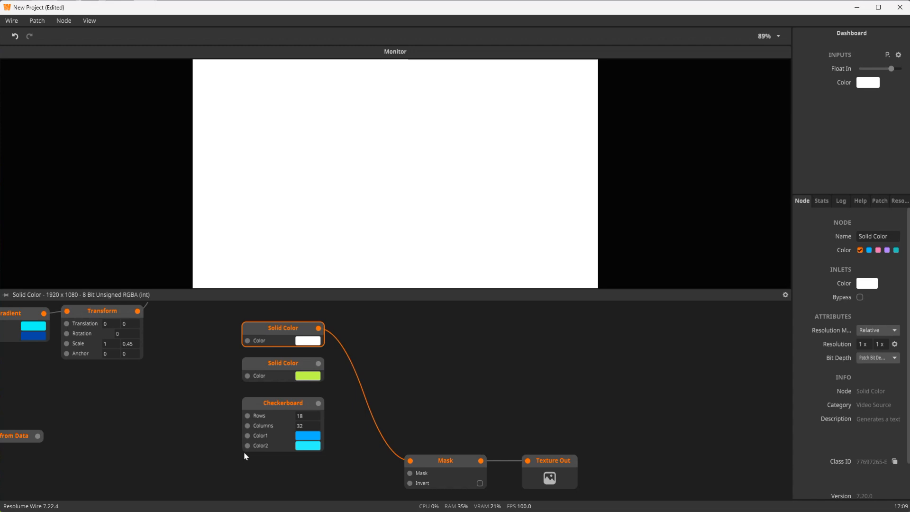
click(282, 375)
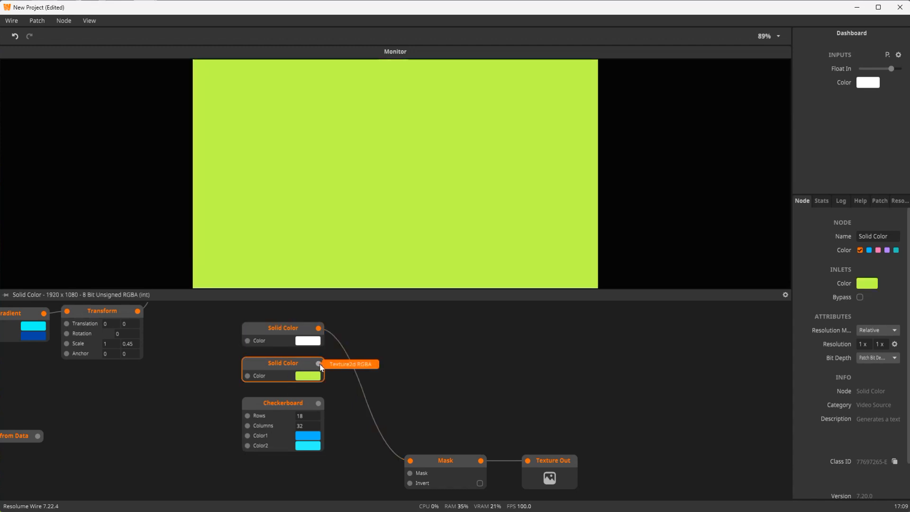
drag(318, 363, 411, 461)
drag(340, 503, 461, 496)
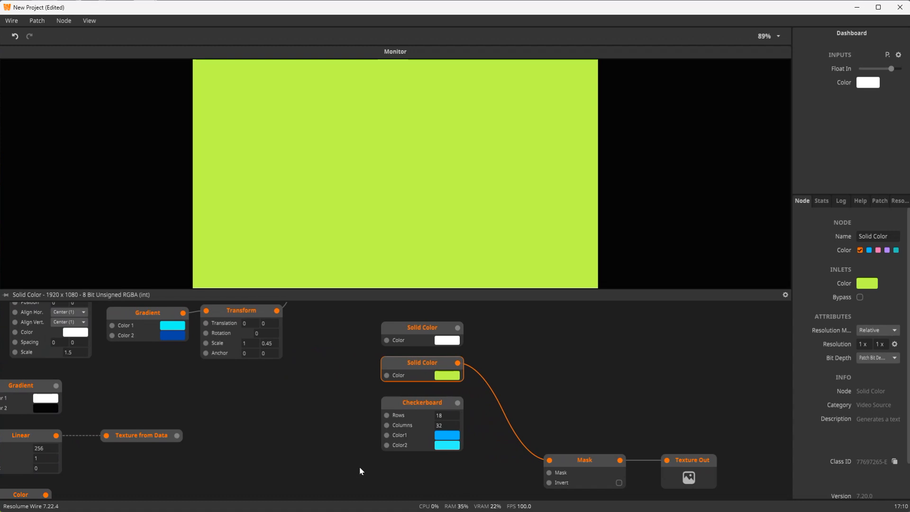
- Connect the white-to-black Gradient node to the Mask node's Mask inlet and preview the Mask node
drag(284, 449, 350, 371)
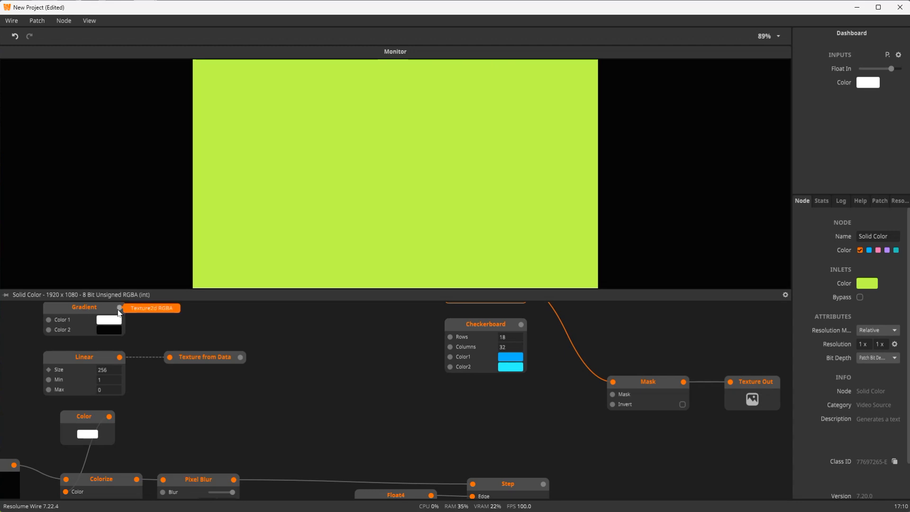
drag(119, 309, 455, 411)
click(649, 394)
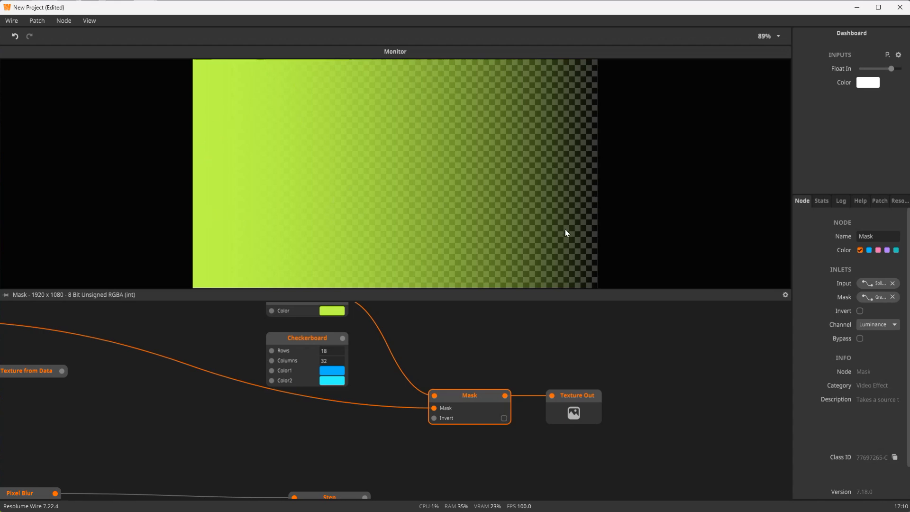
- Connect the Checkerboard node to the Mask node's input in place of the green Solid Color and preview the Mask node
drag(175, 426, 262, 429)
drag(158, 346, 262, 511)
scroll(212, 442, down, 3)
drag(212, 428, 182, 243)
scroll(199, 372, down, 1)
scroll(201, 396, up, 1)
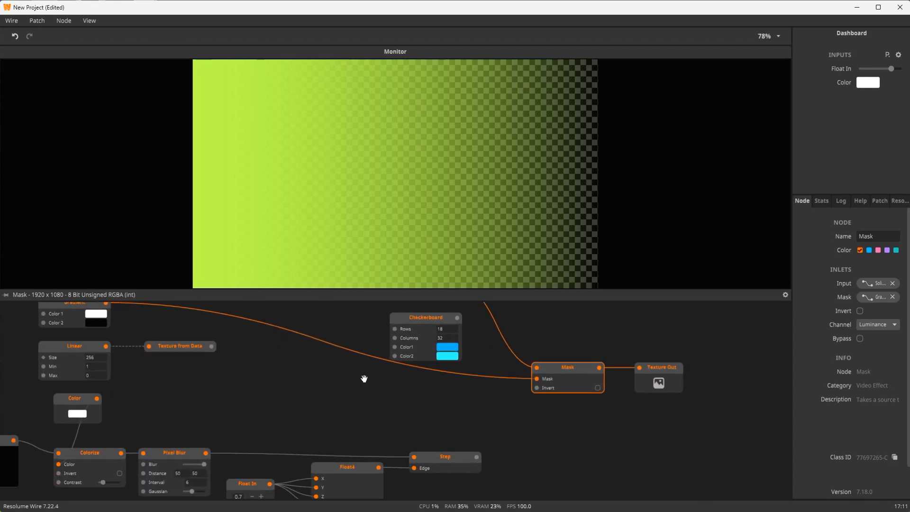
drag(364, 377, 181, 442)
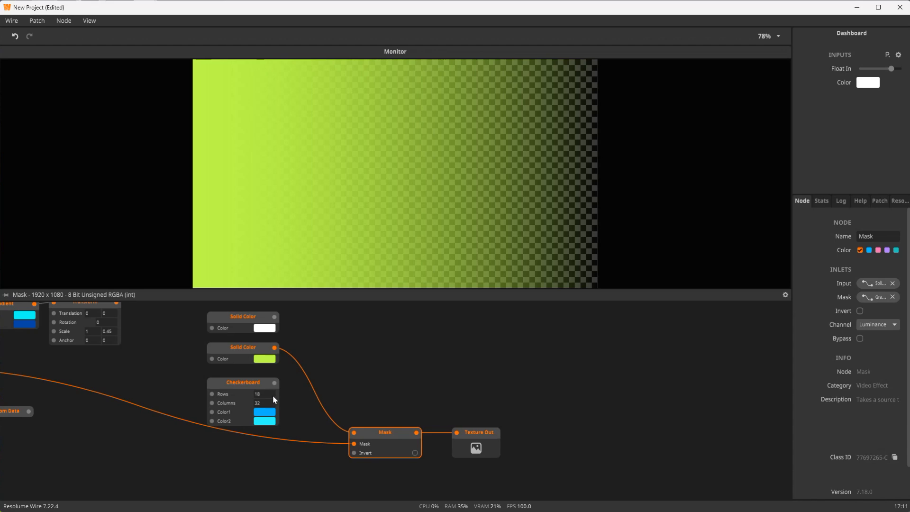
click(251, 383)
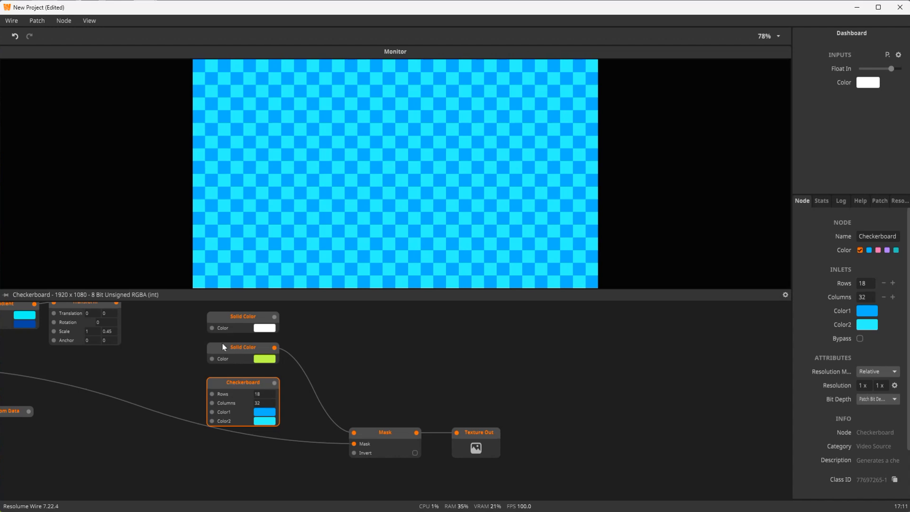
click(242, 350)
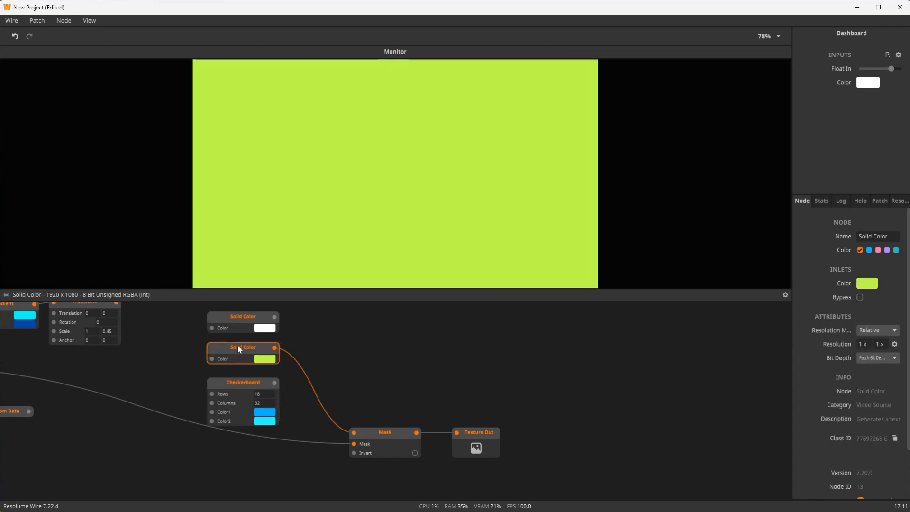
click(246, 386)
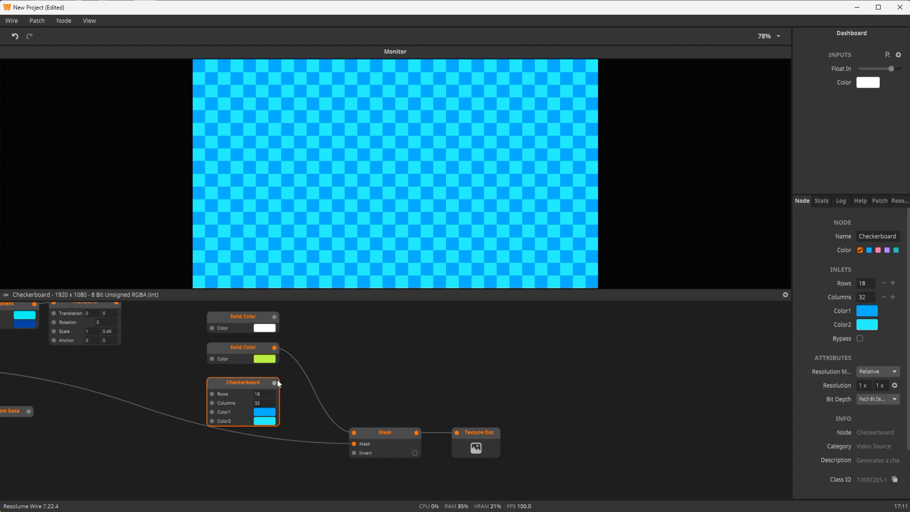
drag(306, 407, 357, 436)
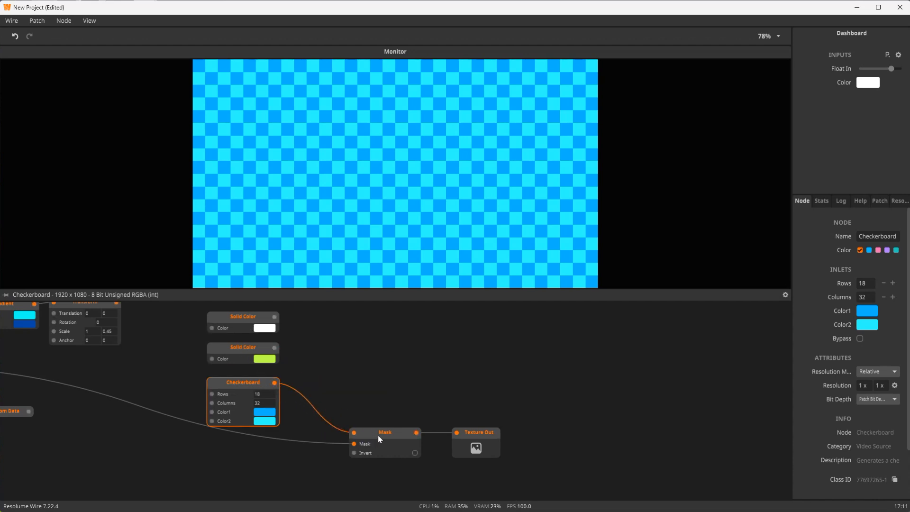
drag(173, 441, 299, 431)
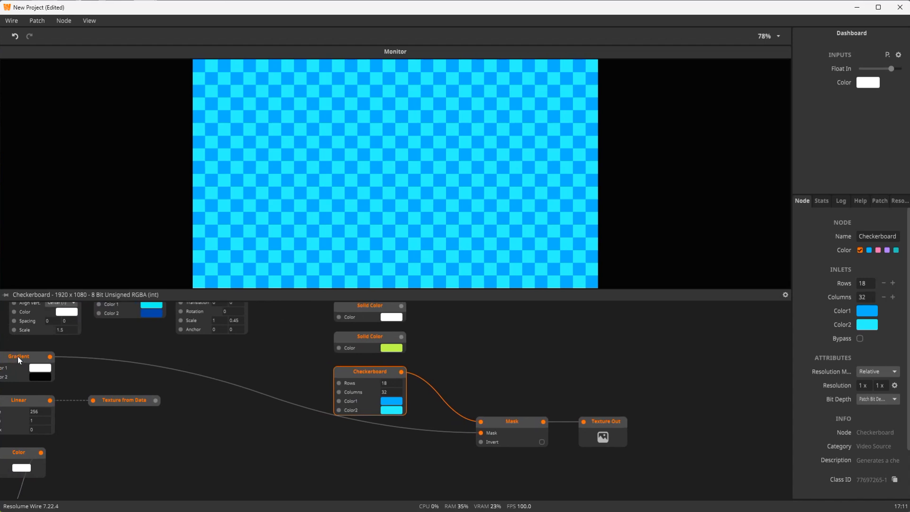
drag(463, 432, 481, 432)
click(513, 428)
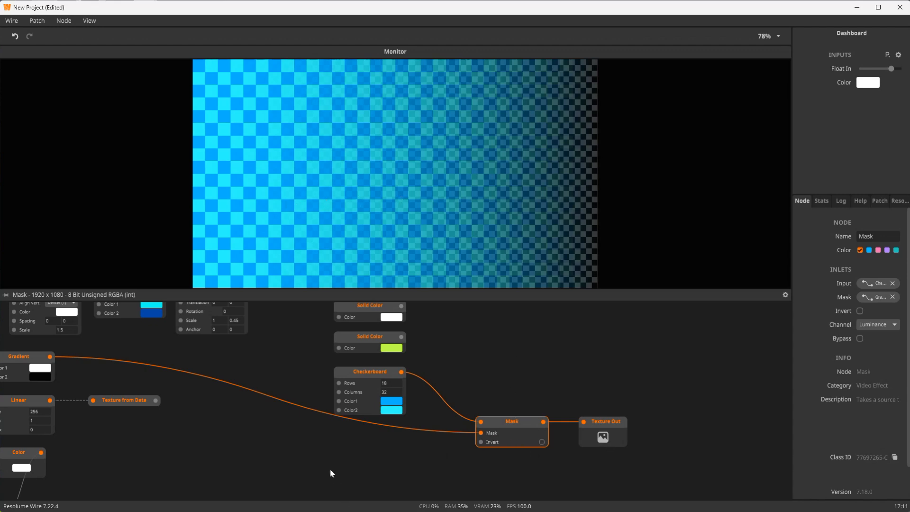
- Disconnect the Gradient node from the Mask node's Mask inlet
drag(274, 459, 237, 395)
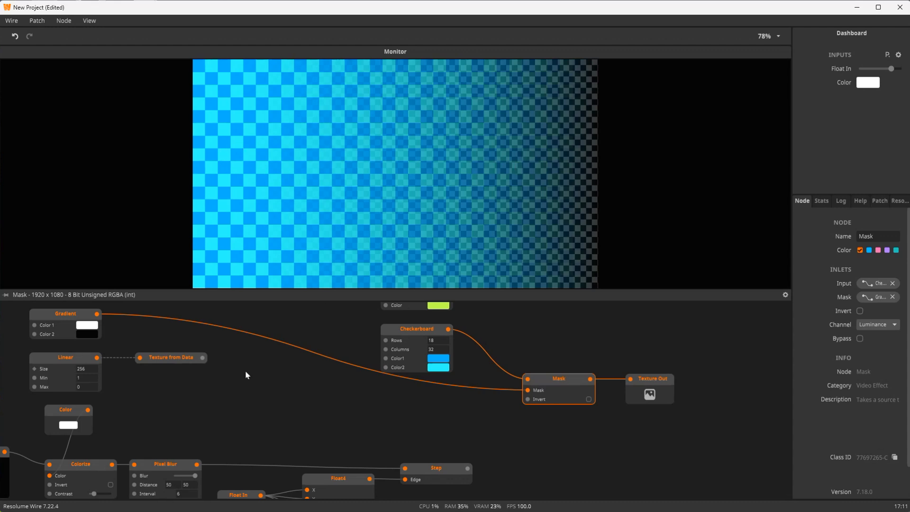
drag(227, 363, 313, 332)
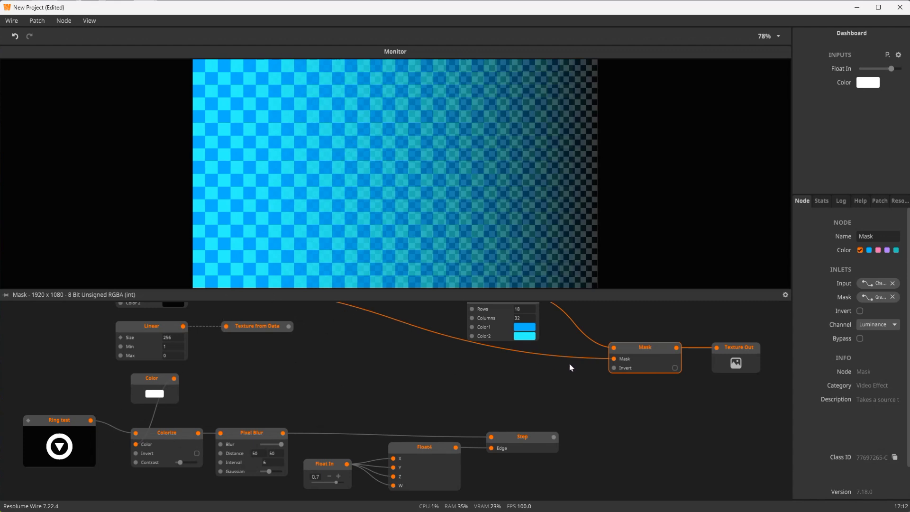
drag(614, 359, 331, 376)
click(268, 375)
- Preview the Ring test image node and the Colorize node connected to it
scroll(156, 364, up, 3)
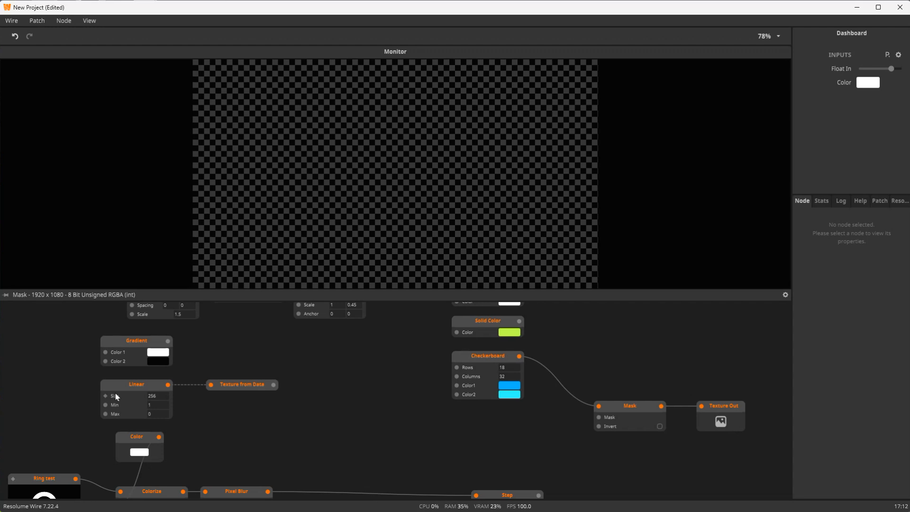
drag(227, 425, 277, 349)
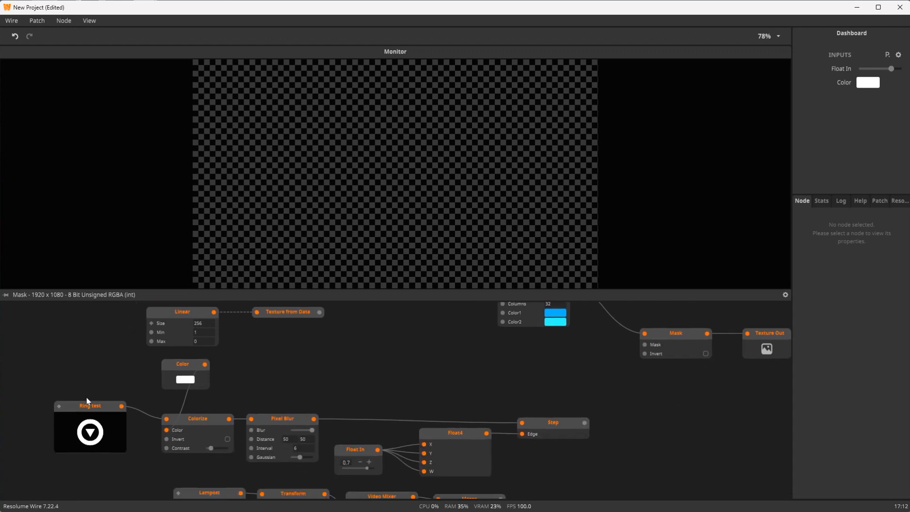
click(87, 410)
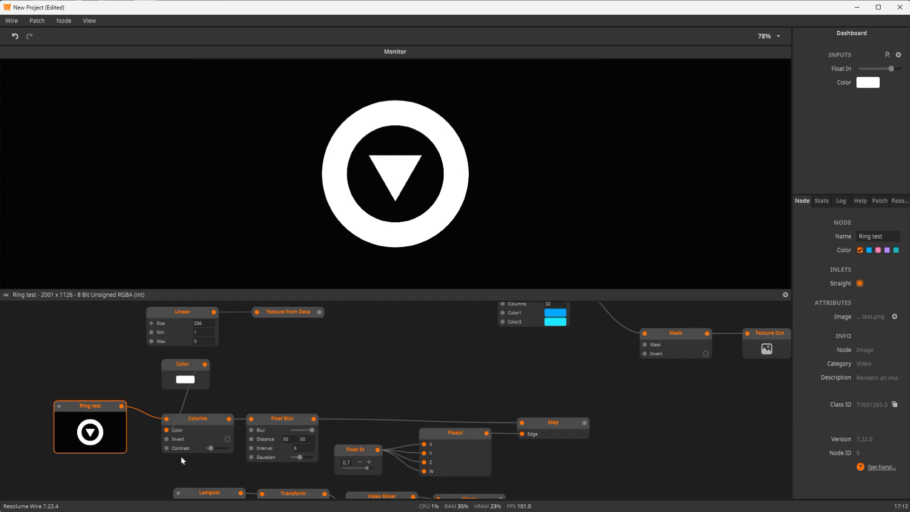
click(187, 428)
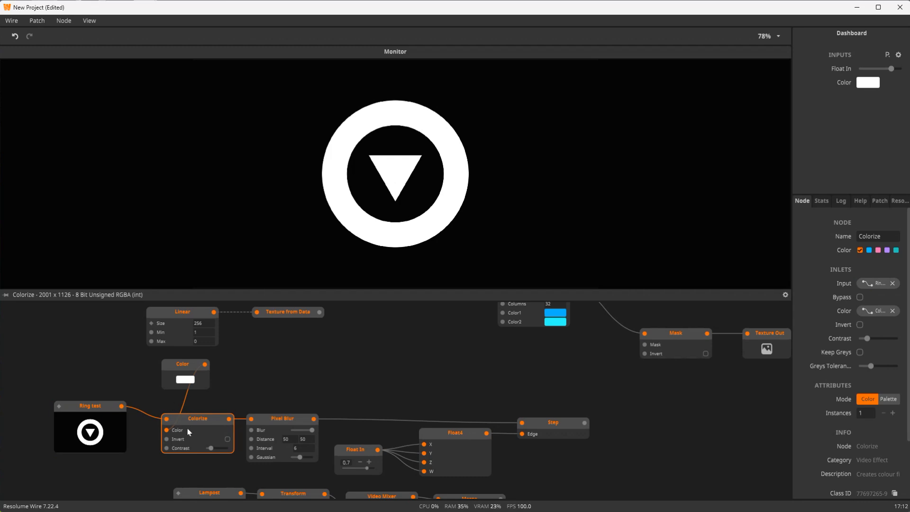
- Move the Color node aside, connect the Colorize output to the Mask node's Mask inlet, and preview the Mask node
drag(183, 370, 134, 369)
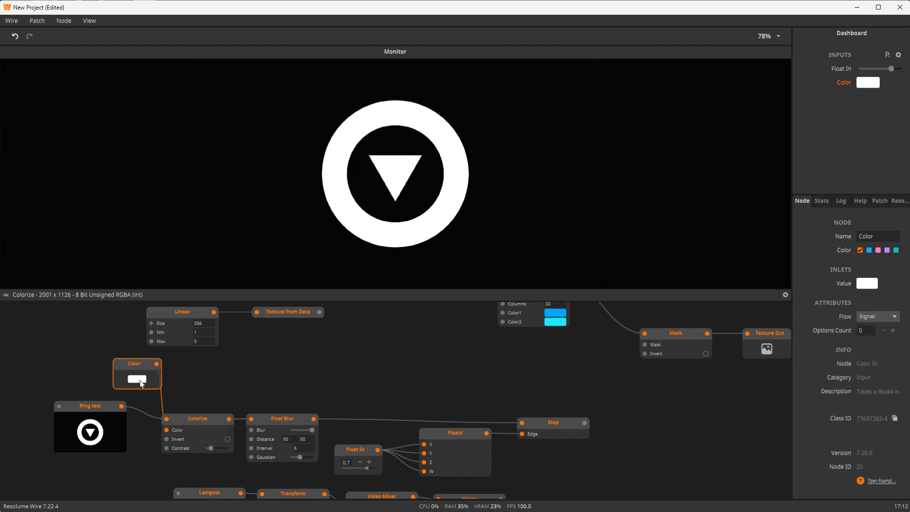
drag(280, 414, 567, 370)
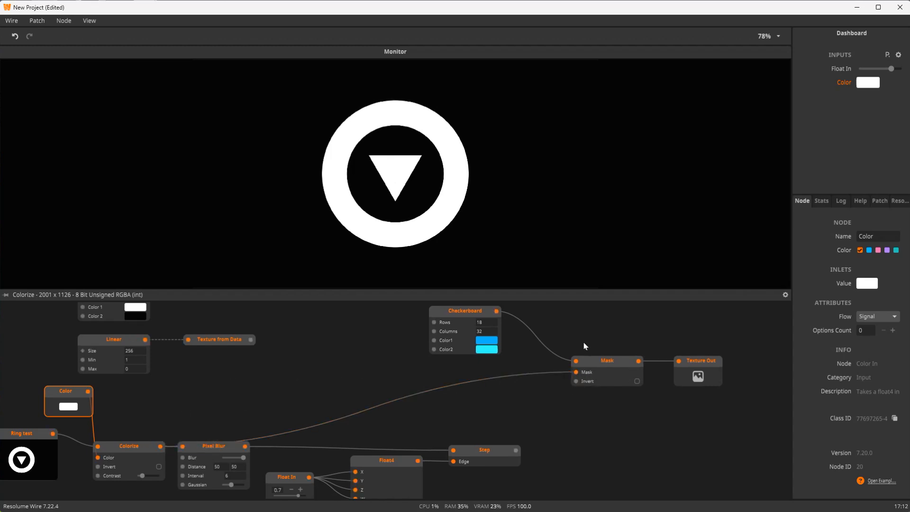
click(604, 364)
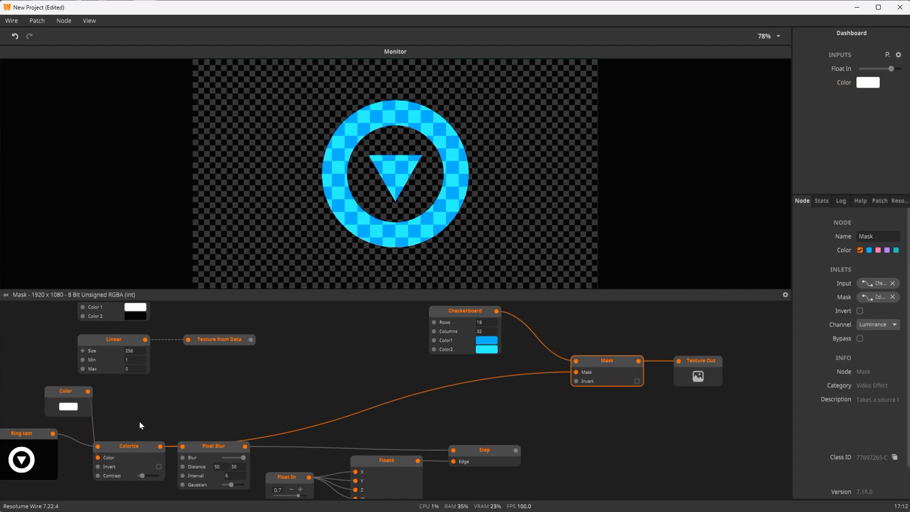
- Set the Color node feeding Colorize to mid grey 7B7B7B
drag(121, 433, 237, 422)
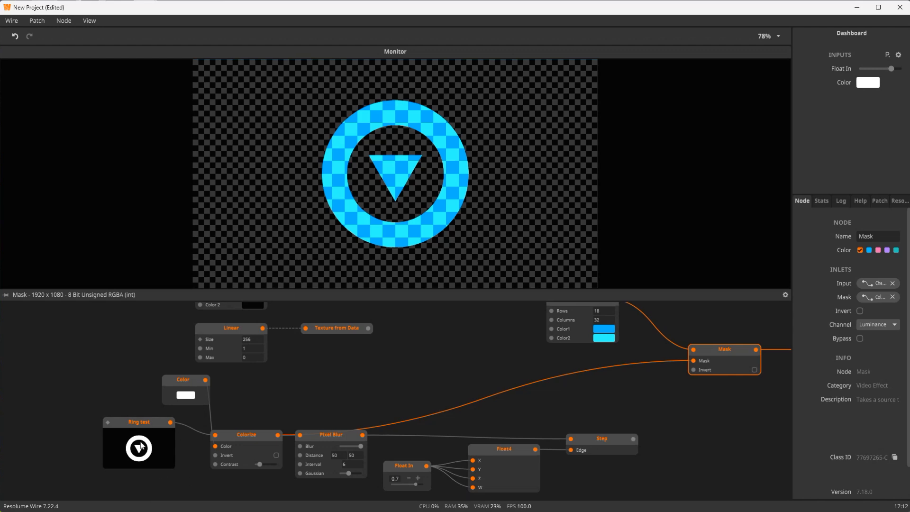
click(186, 395)
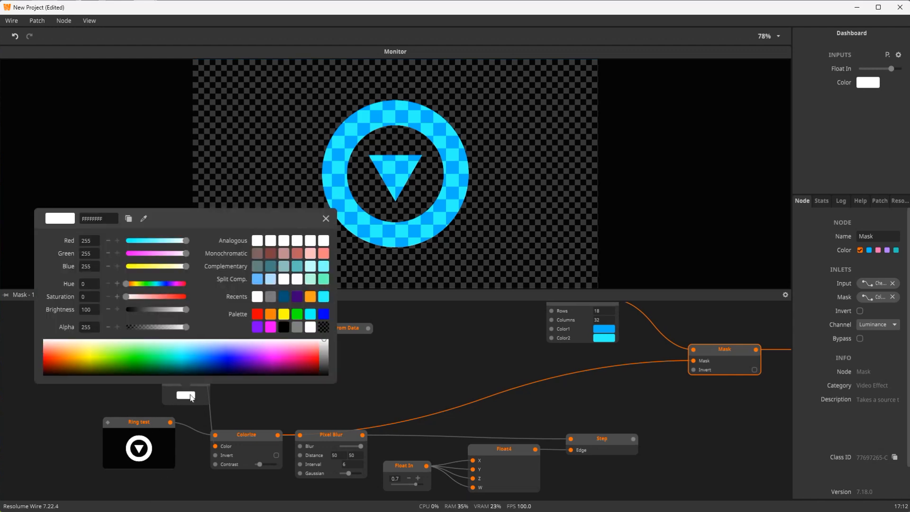
drag(325, 340, 324, 358)
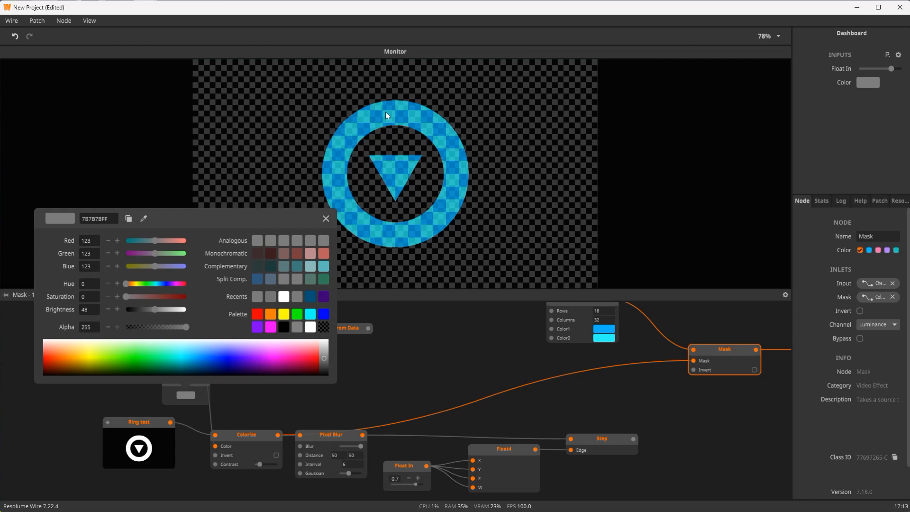
- Connect the green Solid Color node to the Mask node's input in place of the Checkerboard
drag(498, 341, 475, 383)
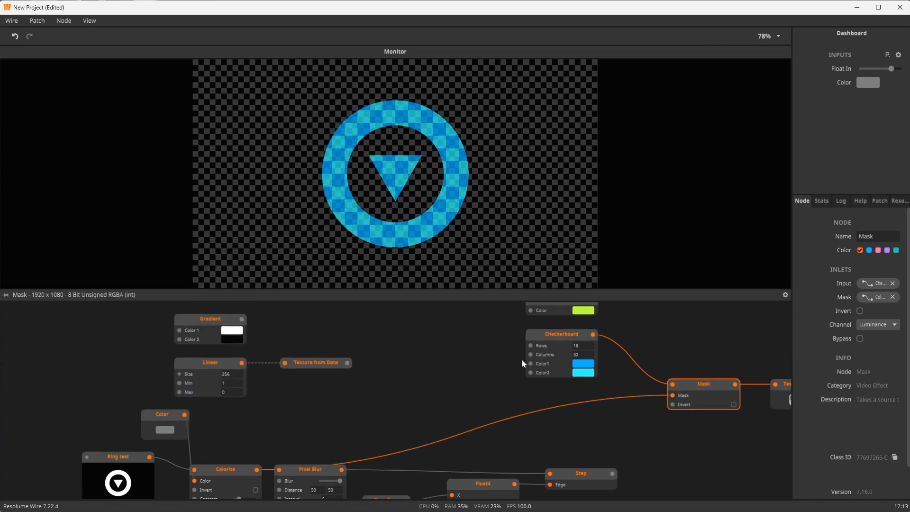
drag(521, 359, 426, 398)
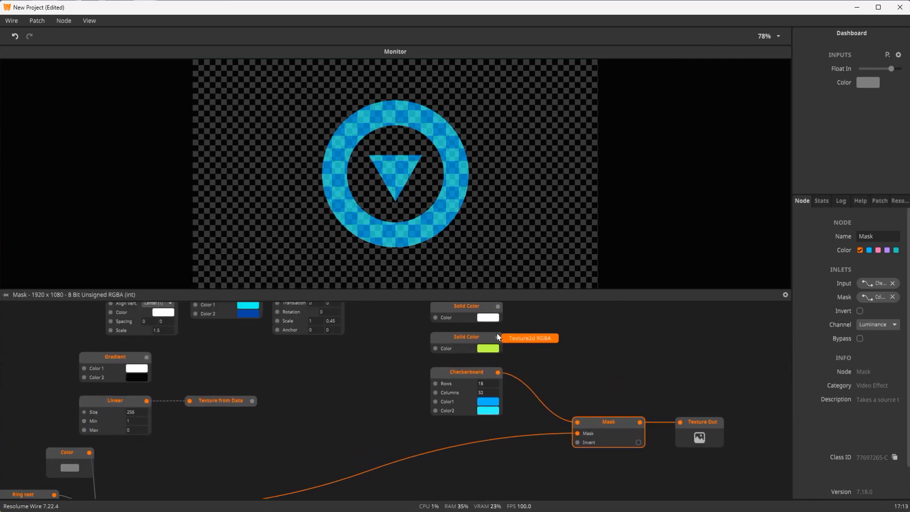
drag(497, 336, 595, 426)
drag(281, 411, 436, 350)
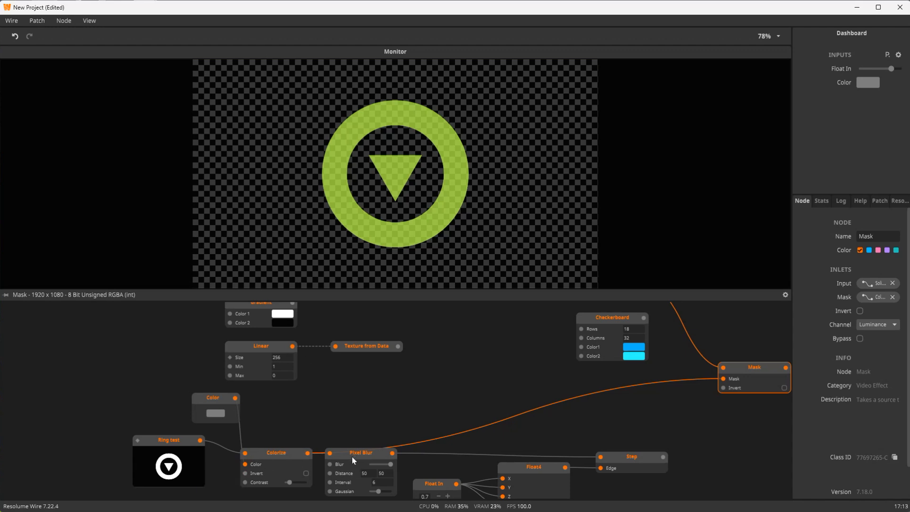
- Compare the Checkerboard node's full-frame preview with the Mask node's output by previewing them alternately
click(615, 326)
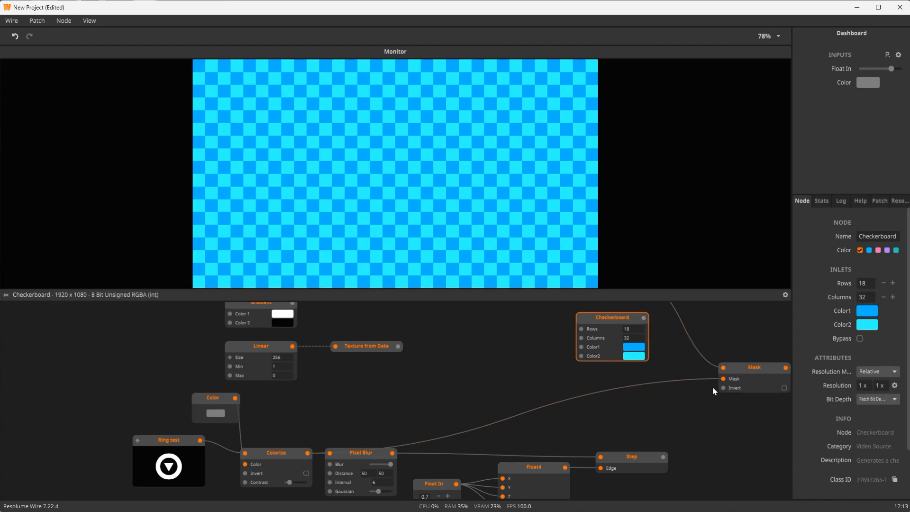
click(767, 365)
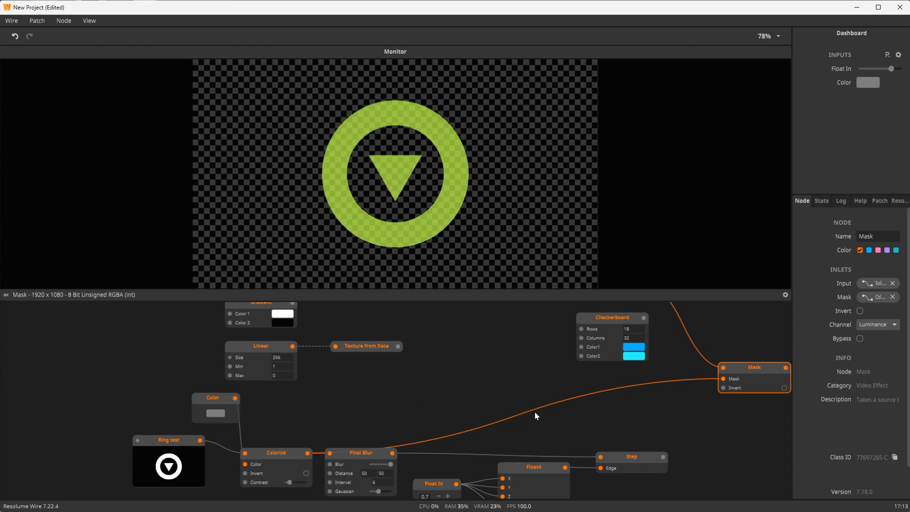
click(598, 322)
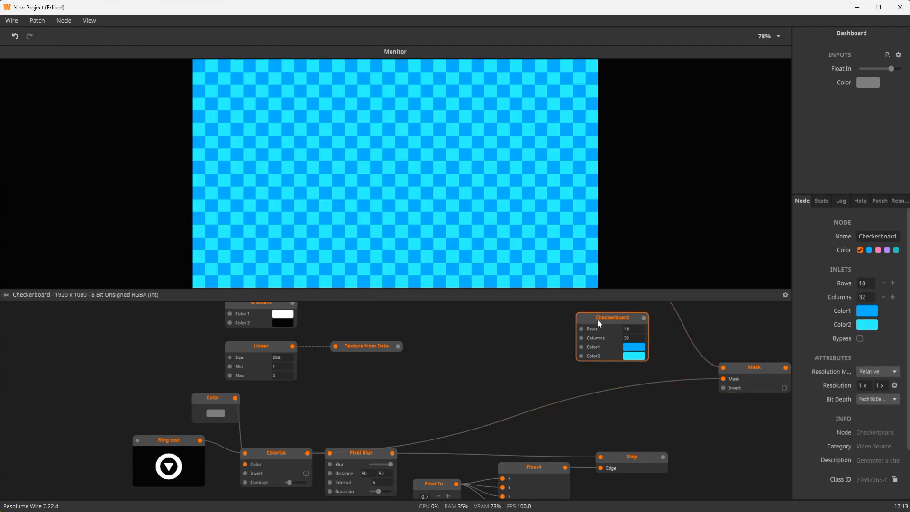
click(764, 367)
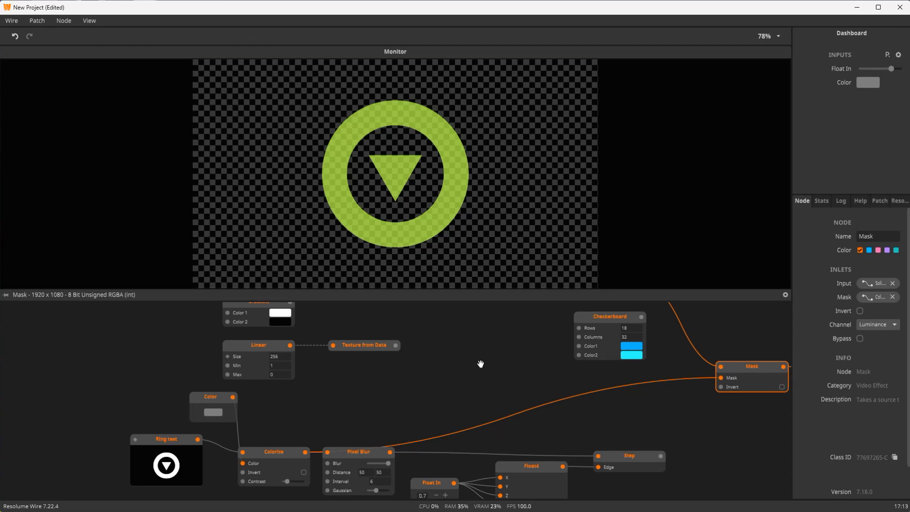
- Lower the brightness of the Color node feeding Colorize to 0, and raise it fully to white
scroll(481, 365, down, 2)
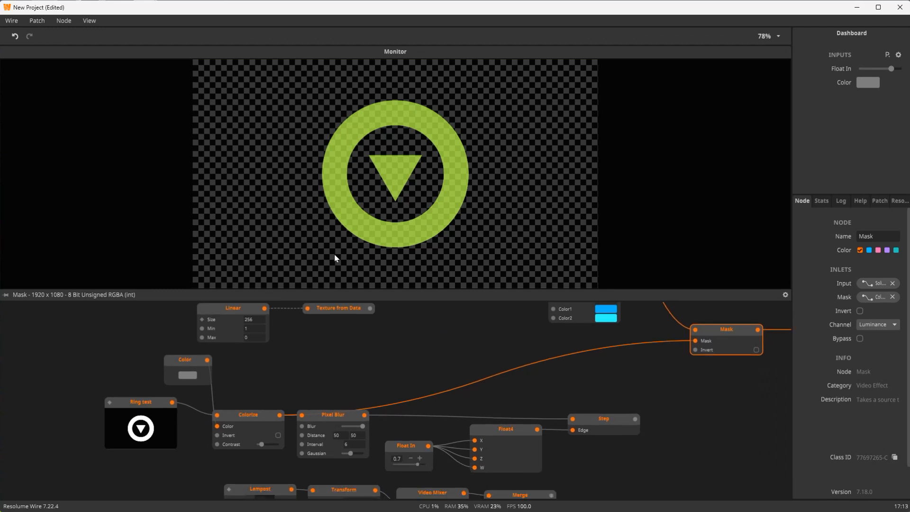
click(187, 376)
drag(326, 394, 297, 391)
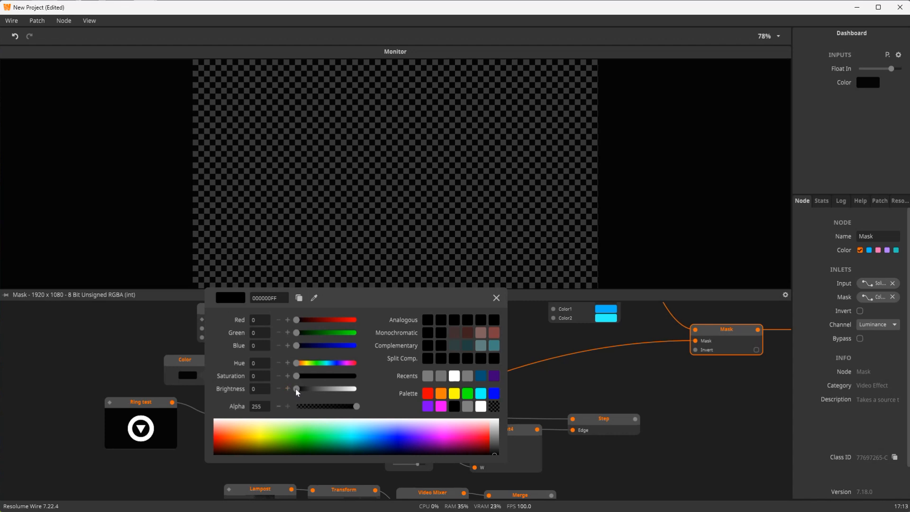
drag(297, 390, 360, 389)
click(718, 363)
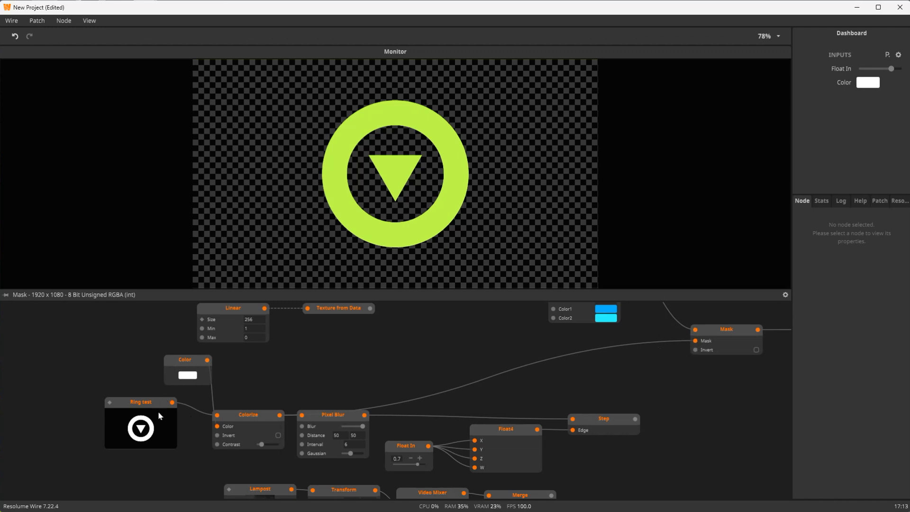
- Disconnect the Colorize texture from the Mask node's Mask inlet and preview the Colorize and Pixel Blur nodes
drag(695, 340, 417, 323)
click(264, 383)
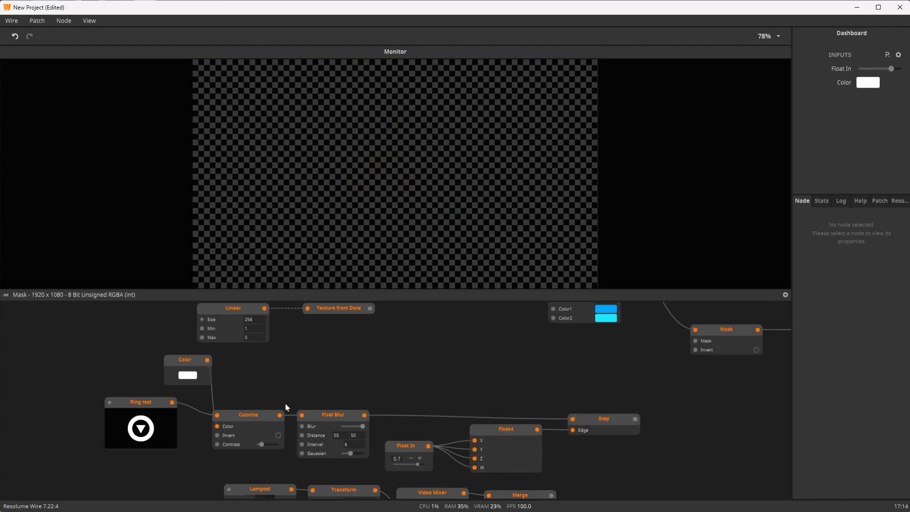
click(250, 413)
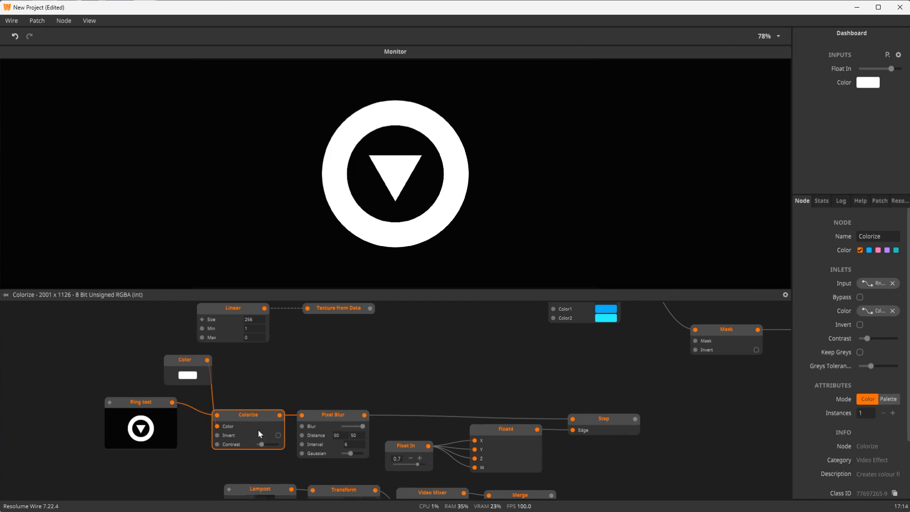
click(335, 425)
- Connect the Pixel Blur output to the Mask node's Mask inlet and preview the Mask node
scroll(341, 407, up, 4)
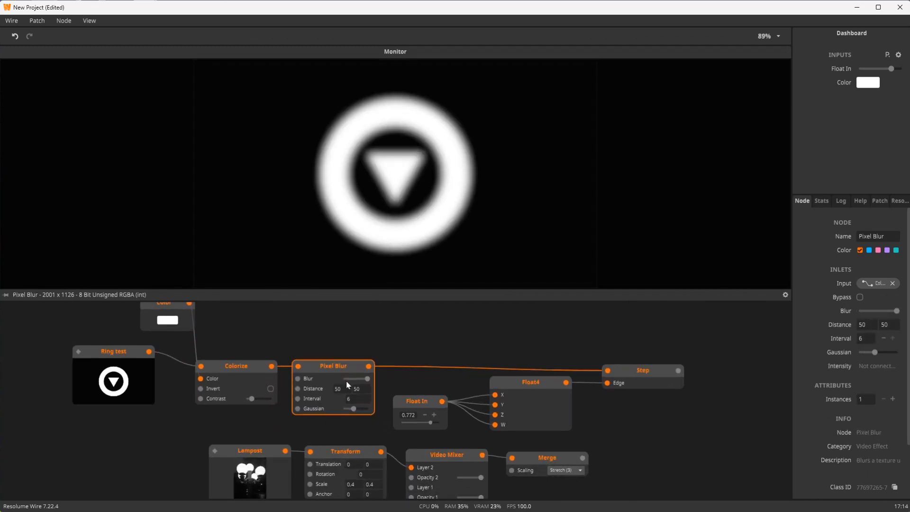
drag(403, 336, 387, 352)
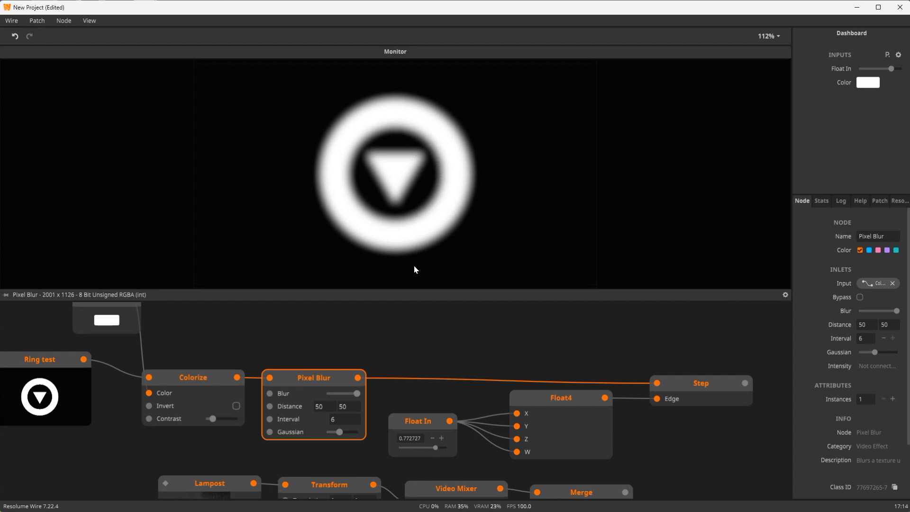
drag(489, 368, 217, 429)
drag(97, 437, 570, 332)
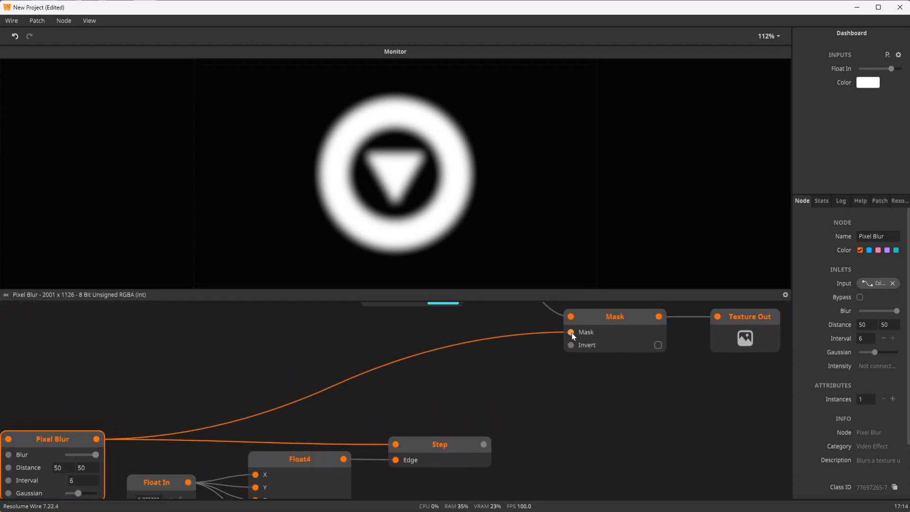
click(619, 325)
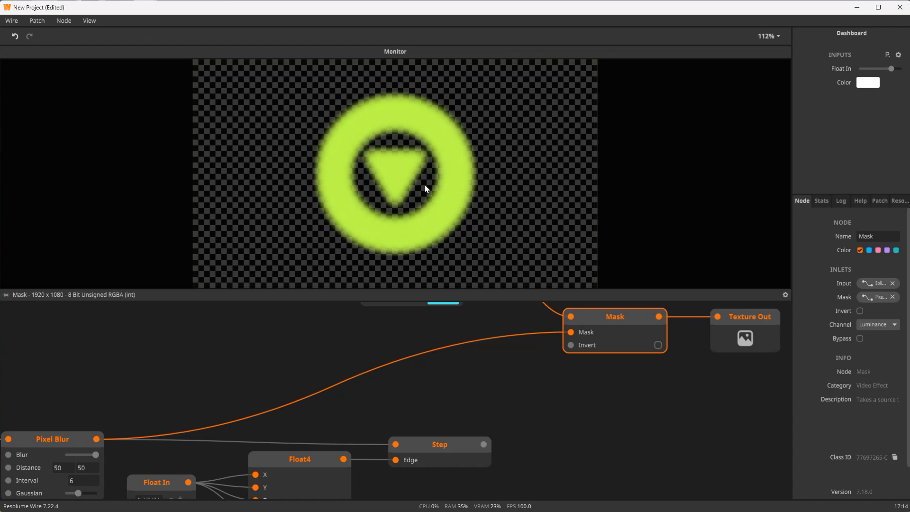
- Connect the Checkerboard to the Mask node's input in place of the green Solid Color, and compare the Checkerboard and Mask previews
drag(164, 374, 572, 315)
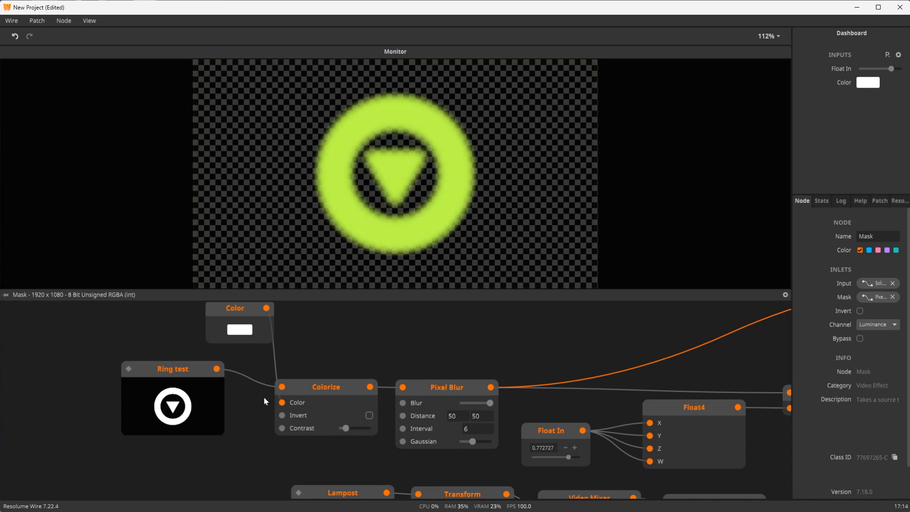
drag(392, 340, 116, 510)
drag(568, 373, 685, 445)
scroll(271, 402, down, 6)
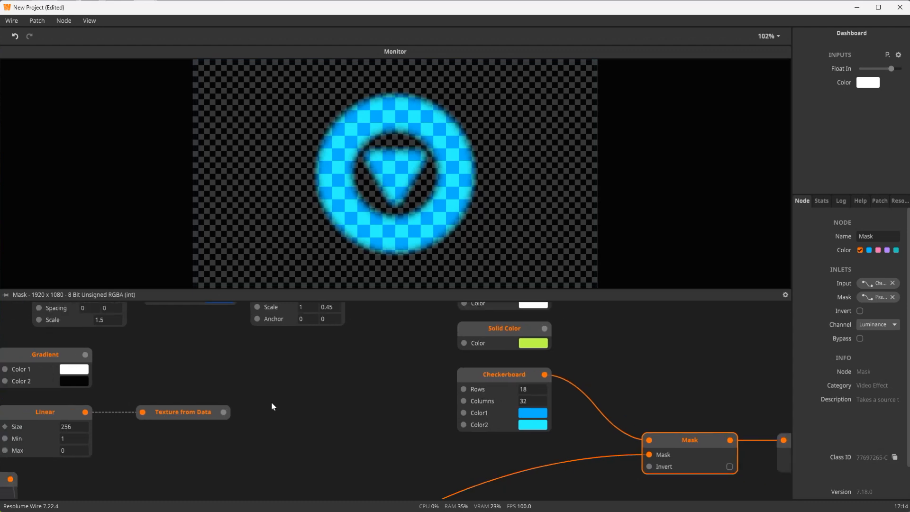
drag(264, 429, 395, 377)
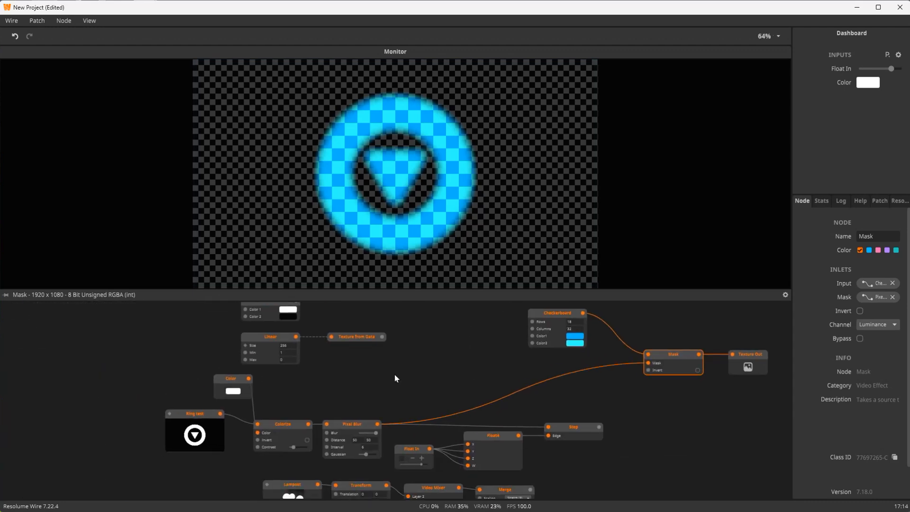
click(551, 320)
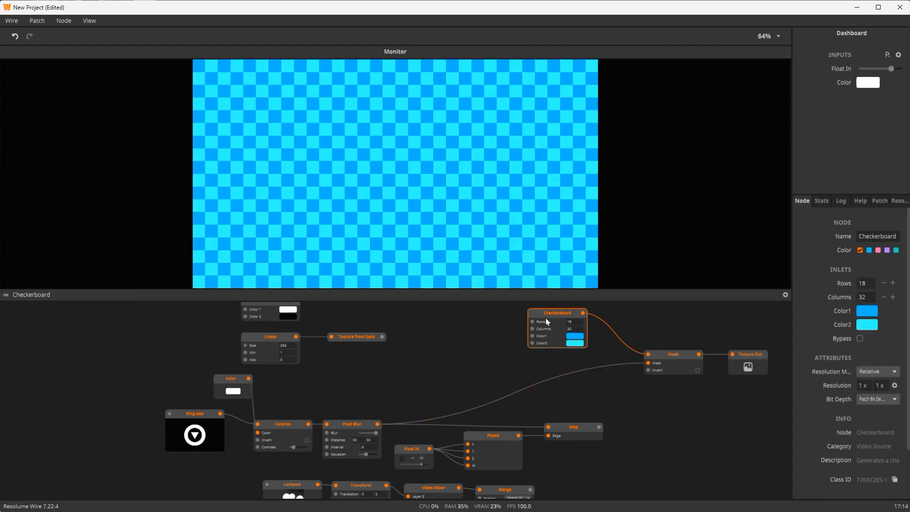
click(683, 357)
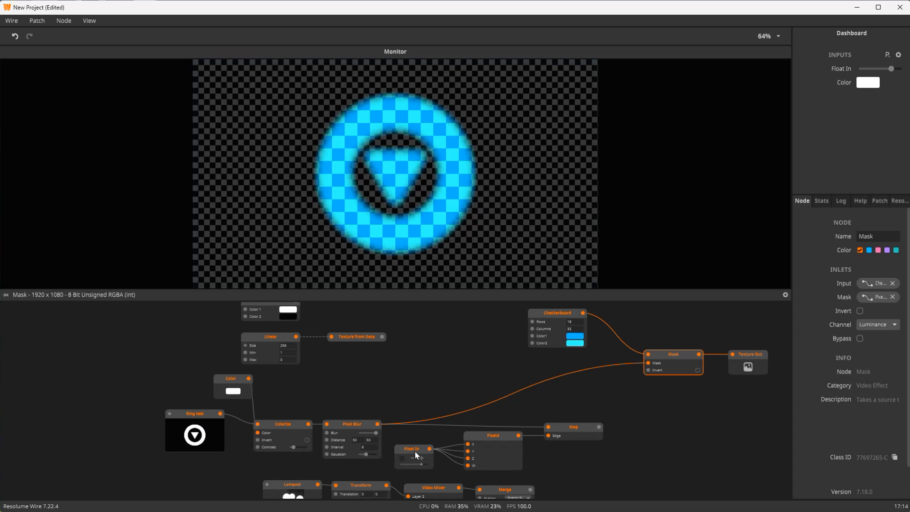
- Examine the Lampost image chain by previewing the Lampost, Transform and Merge nodes
drag(388, 378, 115, 491)
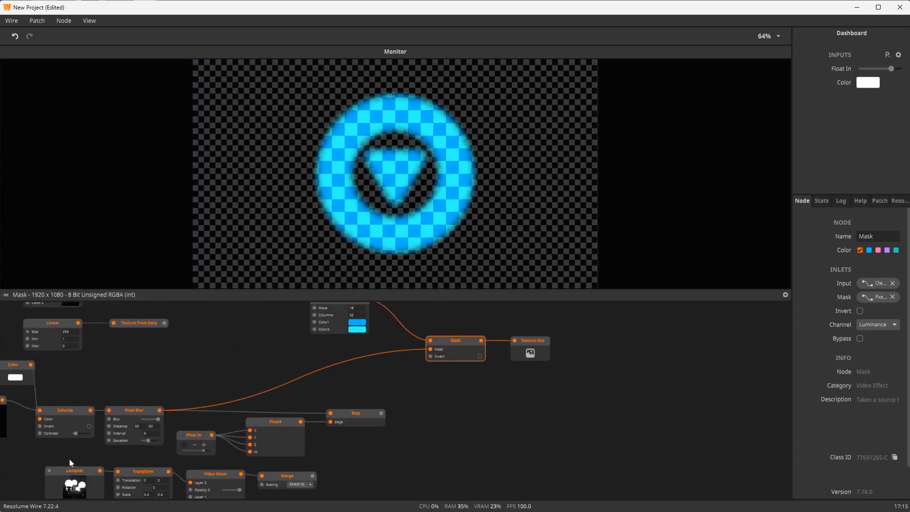
click(76, 483)
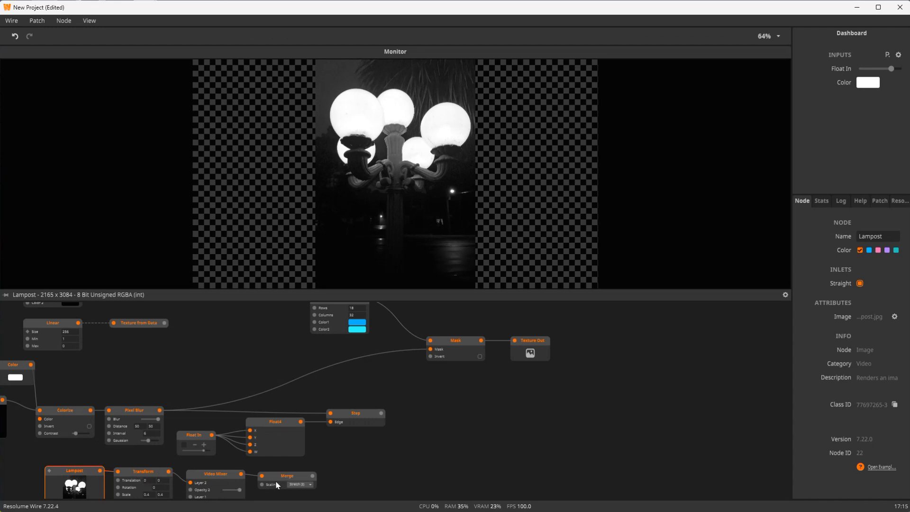
click(291, 483)
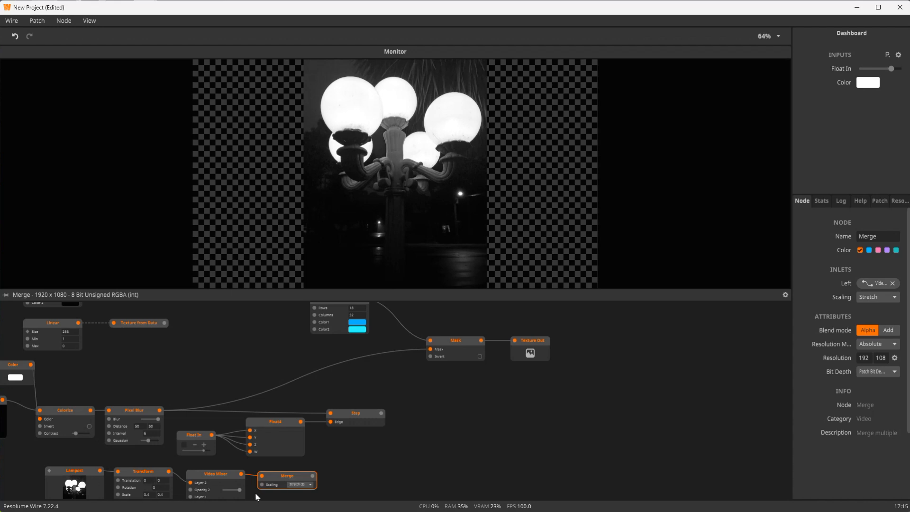
drag(133, 462, 279, 484)
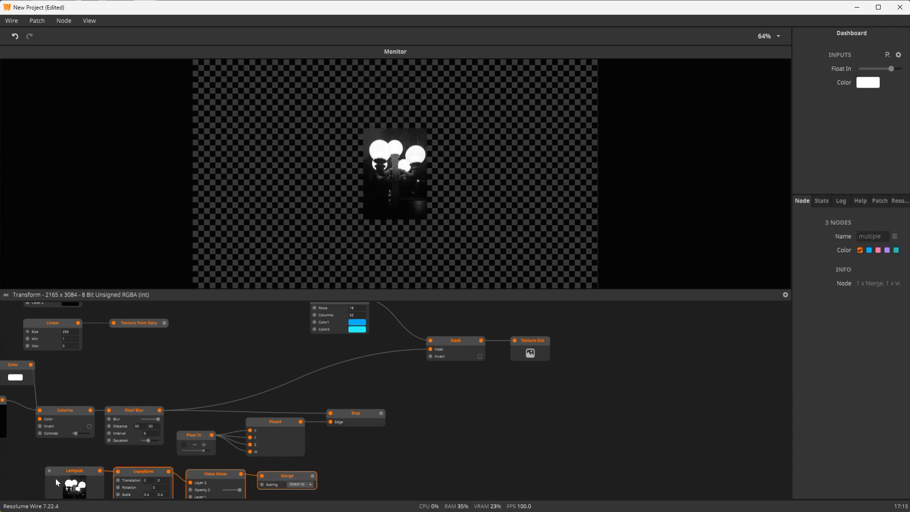
click(75, 471)
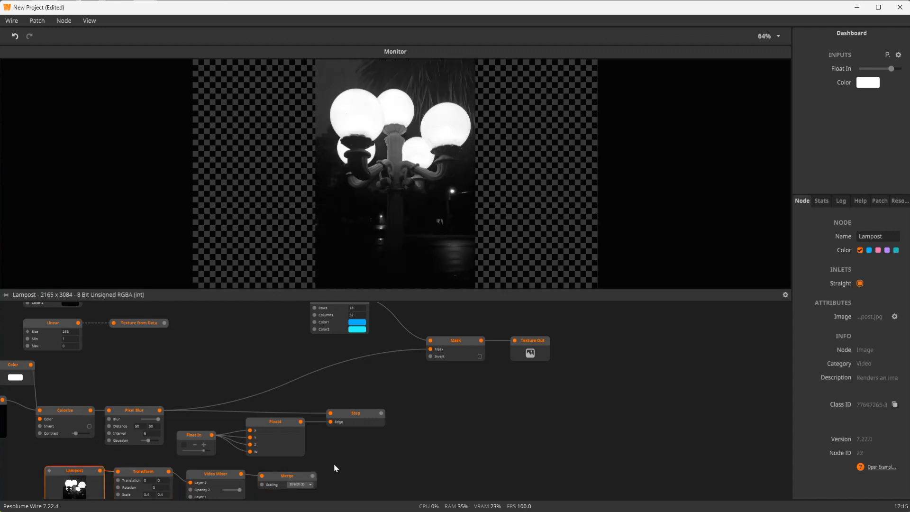
click(280, 477)
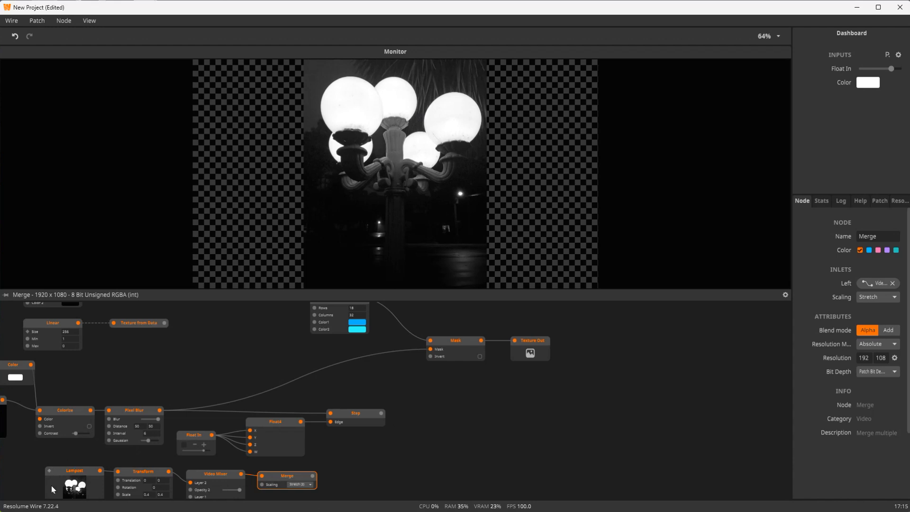
drag(150, 490, 223, 395)
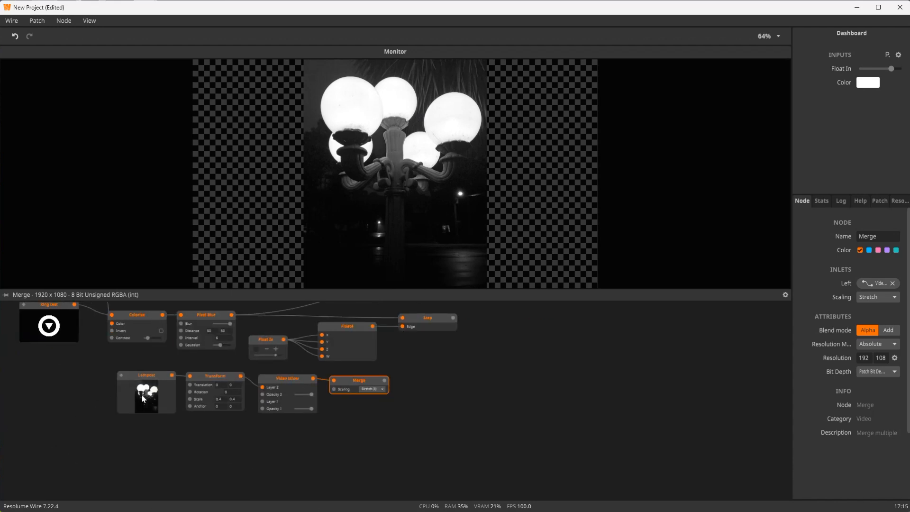
drag(324, 403, 162, 479)
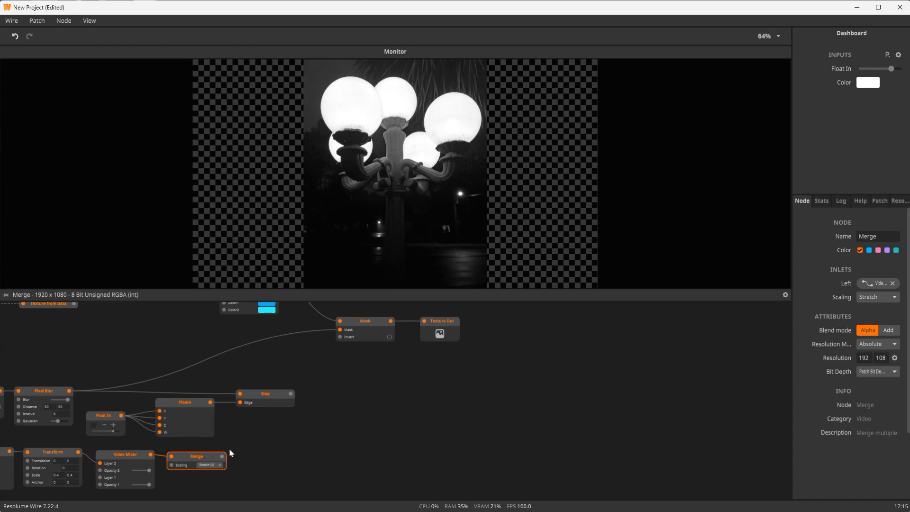
- Connect the Merge output to the Mask node's Mask inlet and compare the Mask and Lampost previews
drag(222, 457, 341, 330)
click(368, 325)
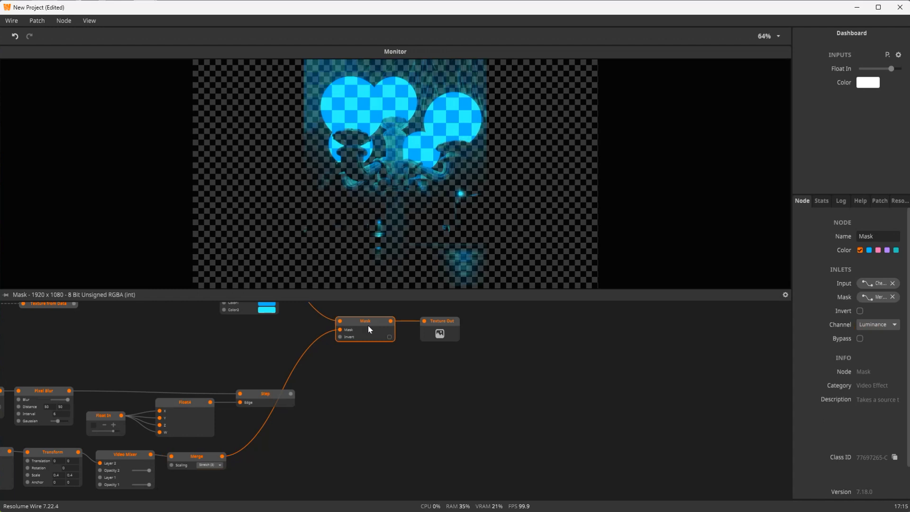
drag(261, 395, 331, 448)
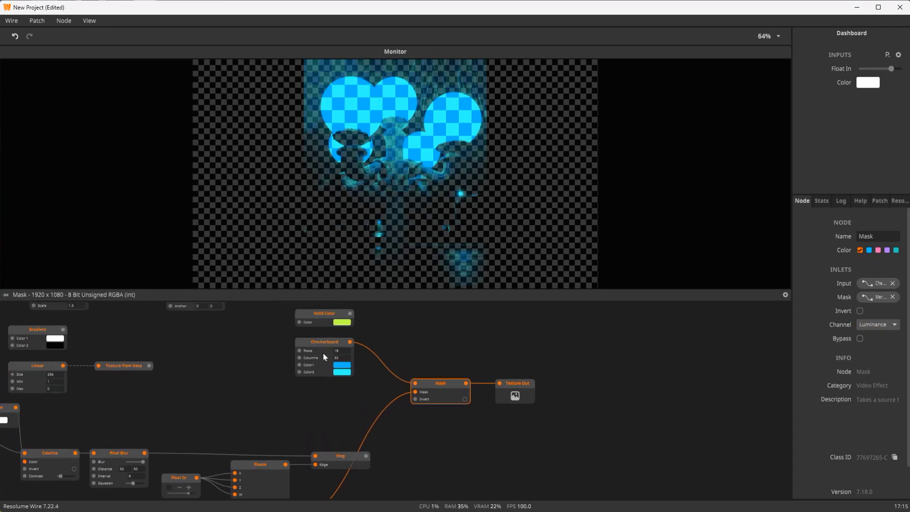
drag(316, 418, 403, 350)
click(147, 464)
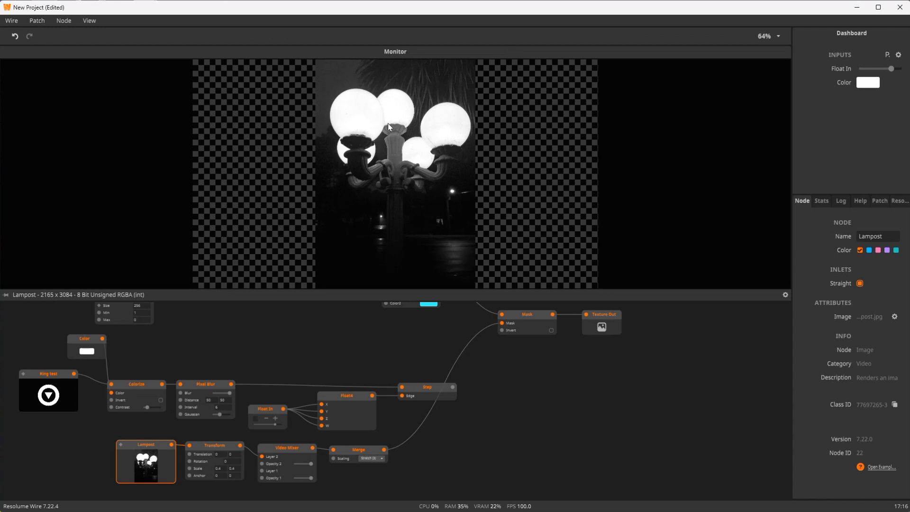
click(515, 311)
- Connect the green Solid Color to the Mask node's input in place of the Checkerboard
drag(531, 351, 502, 426)
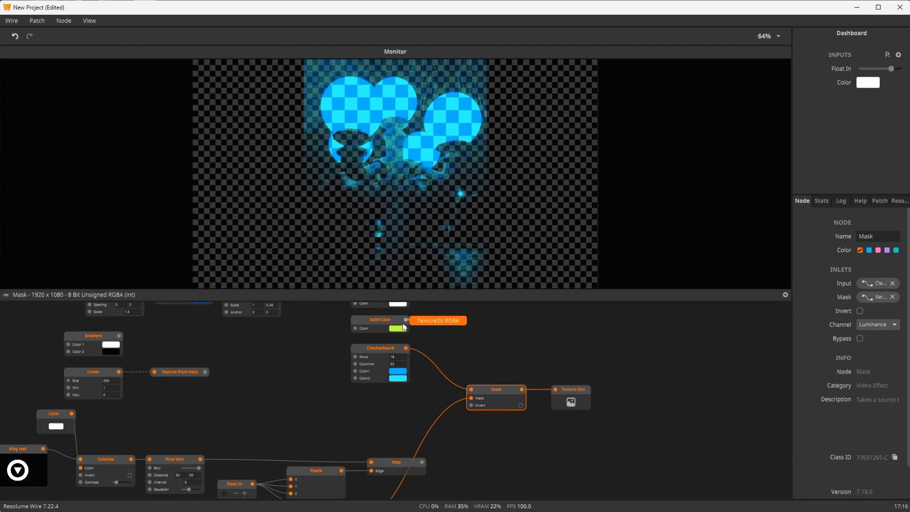
drag(406, 320, 474, 390)
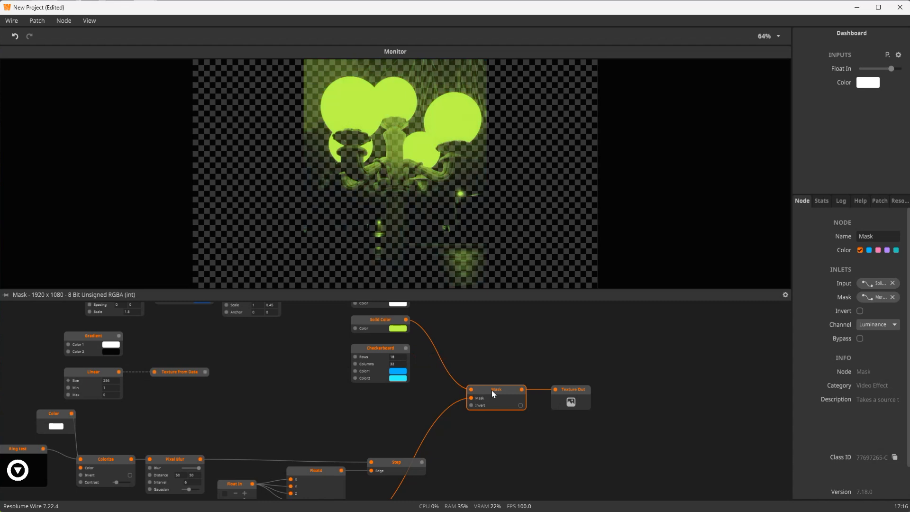
- Add an Invert RGB node beside the Merge node and feed it with the Merge output
drag(382, 436, 508, 360)
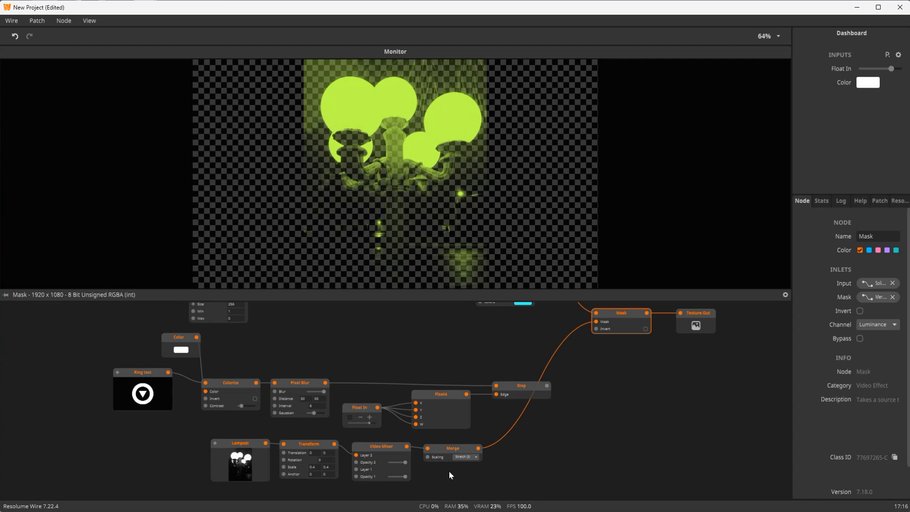
right_click(531, 456)
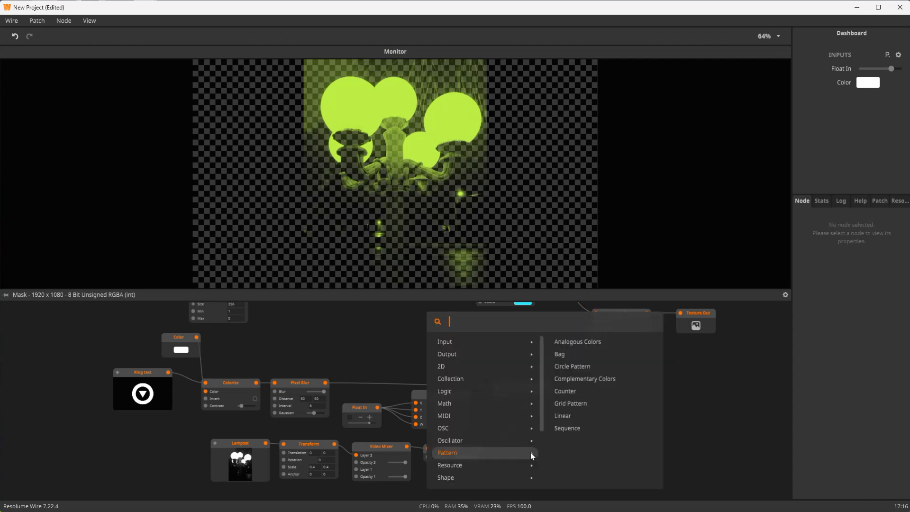
text(invert)
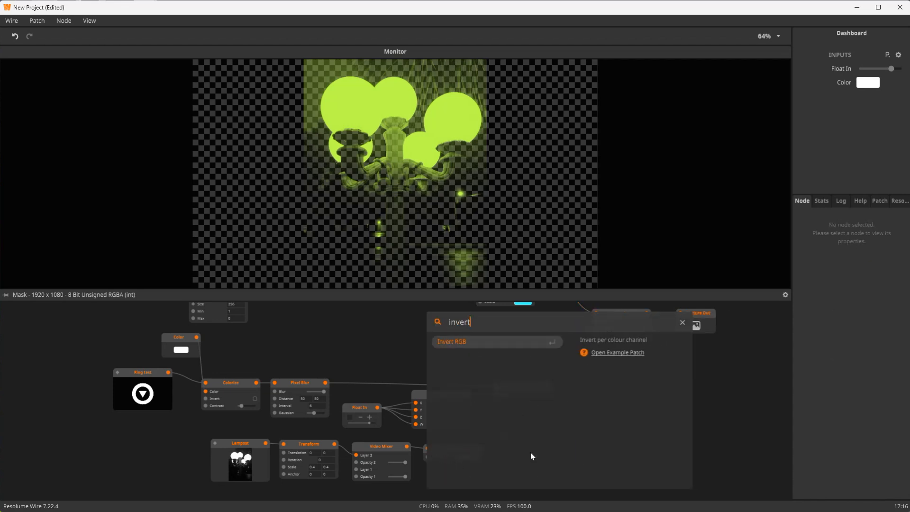
key(Return)
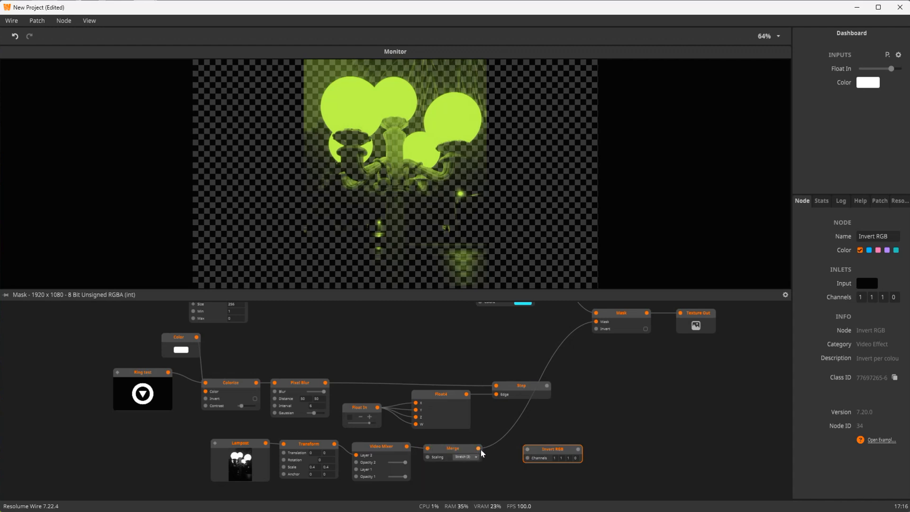
drag(478, 449, 538, 455)
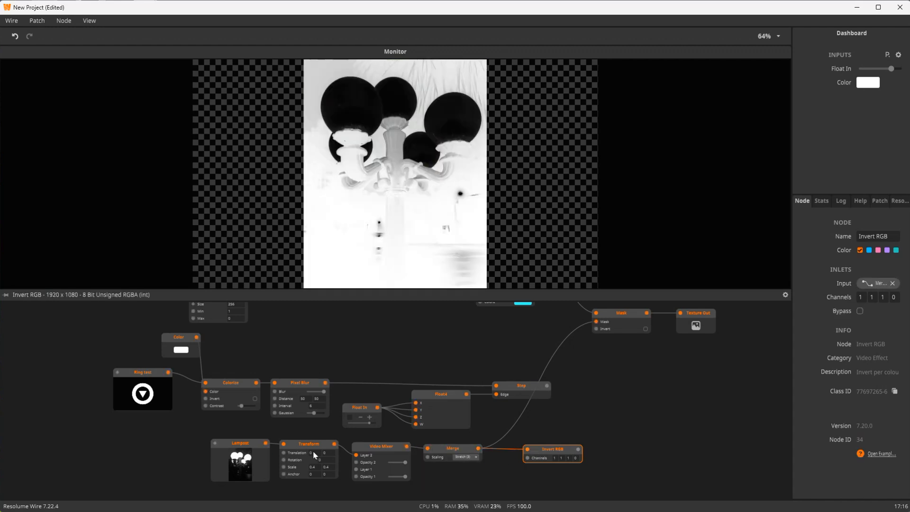
- Duplicate the Mask node next to Invert RGB and connect the Checkerboard to the copy's input
drag(695, 446, 438, 460)
alt+drag(361, 332, 385, 454)
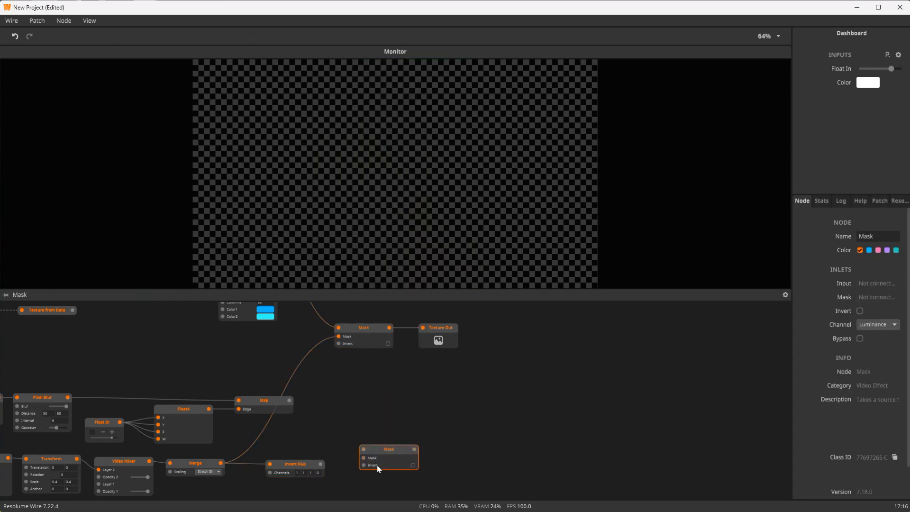
drag(320, 464, 388, 496)
scroll(376, 474, down, 1)
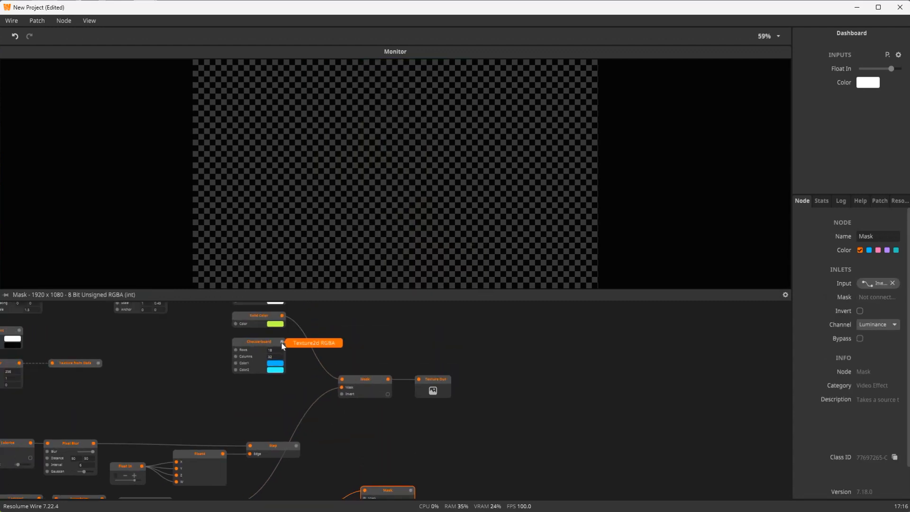
drag(283, 341, 359, 417)
drag(369, 408, 369, 408)
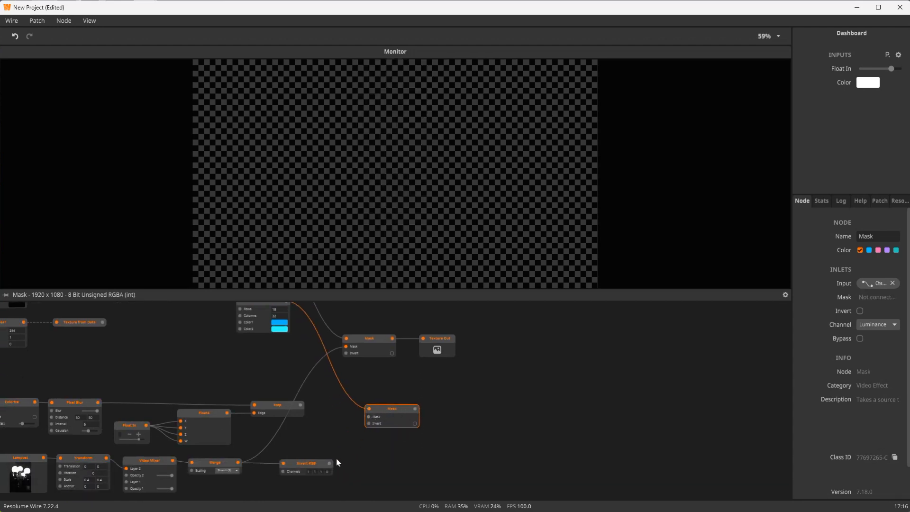
- Connect the Invert RGB output to the second Mask node's Mask inlet and compare the previews of both Mask nodes
drag(330, 463, 371, 419)
drag(434, 378, 400, 408)
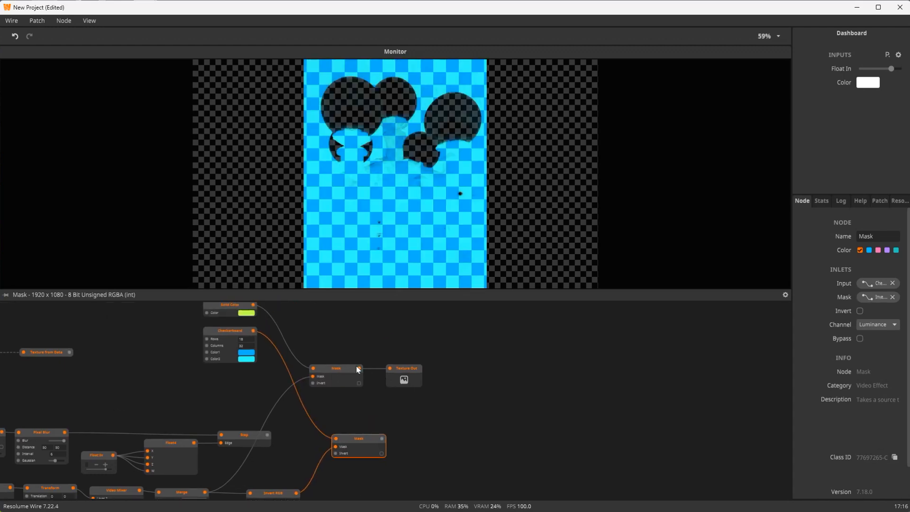
click(325, 377)
click(368, 445)
- Add a Join node and connect the first Mask to Input 0 and the second Mask to Input 1
double_click(508, 429)
text(join)
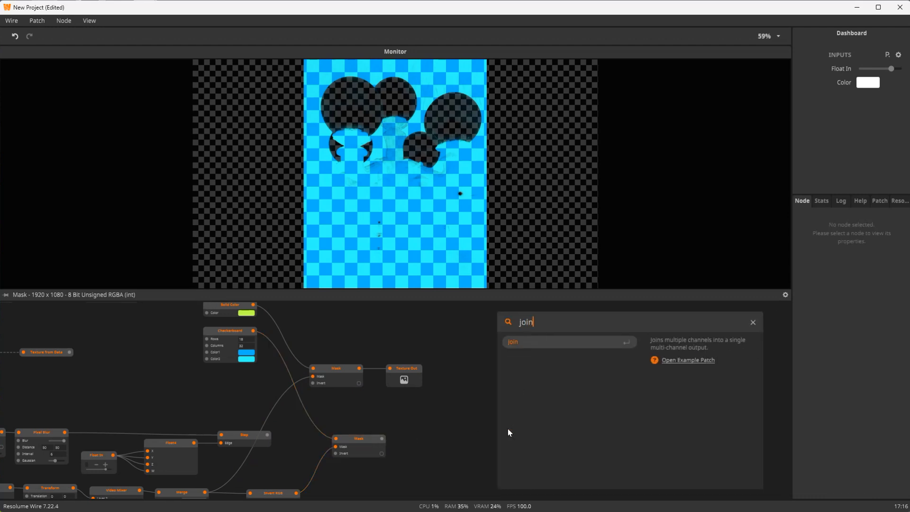
key(Return)
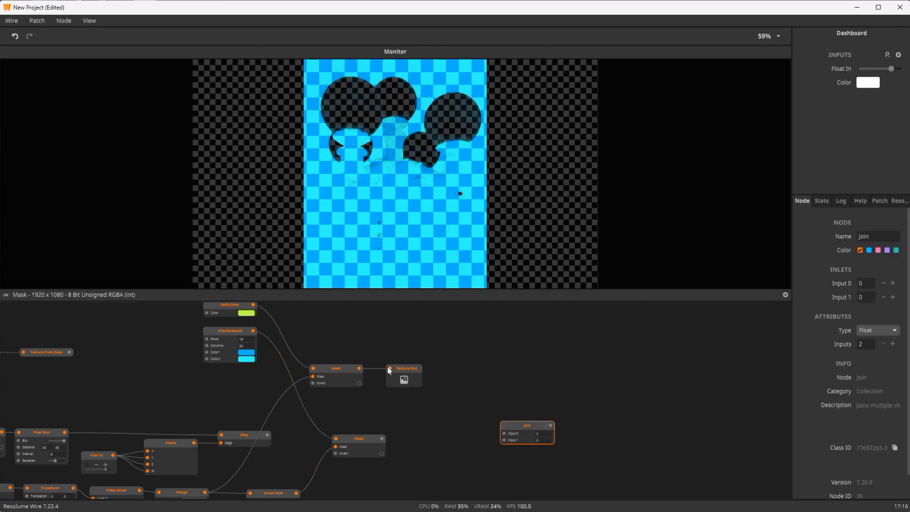
drag(360, 368, 430, 436)
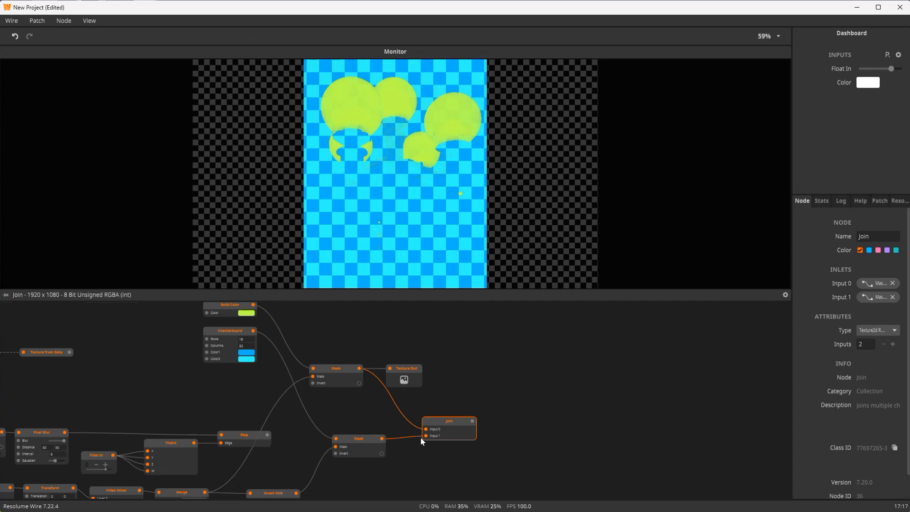
- Swap the Join node's wires so that the second Mask feeds Input 0 and the first Mask feeds Input 1
mouse_move(425, 437)
mouse_down()
mouse_move(412, 433)
mouse_move(426, 429)
mouse_up()
drag(357, 369, 425, 436)
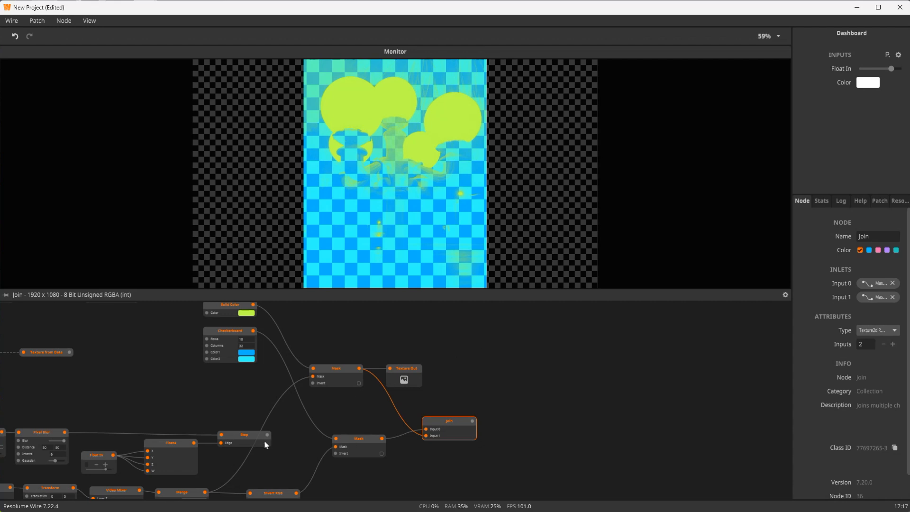
- Compare the Checkerboard preview with the combined Join preview
drag(211, 427, 303, 487)
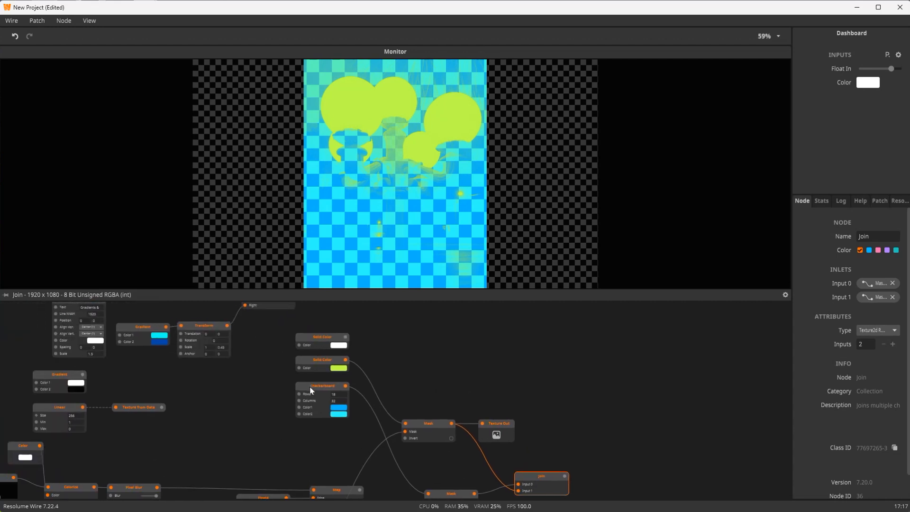
click(308, 403)
drag(307, 399, 311, 392)
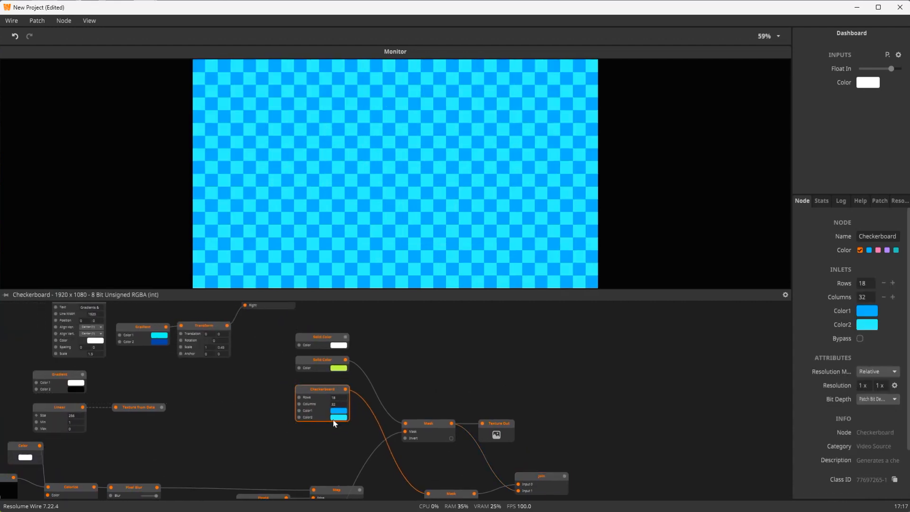
click(542, 483)
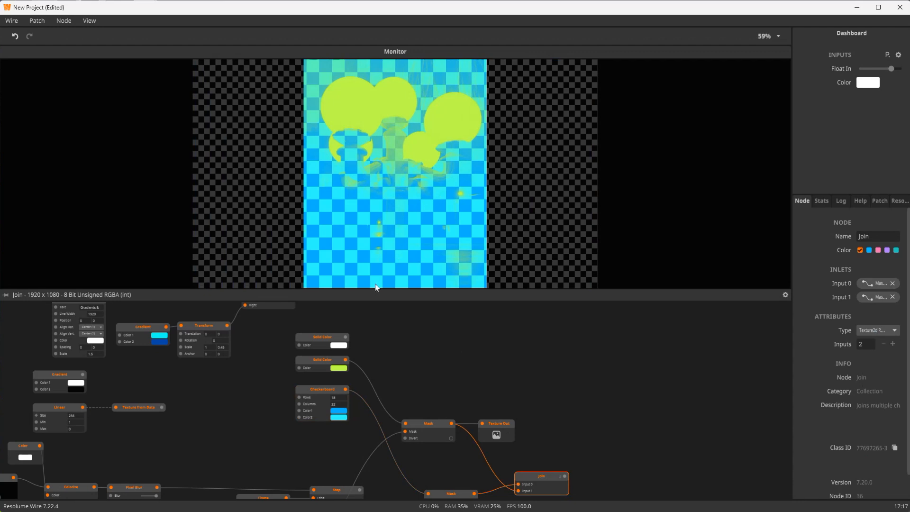
- Set the color of the unconnected white Solid Color node to a saturated blue
click(339, 350)
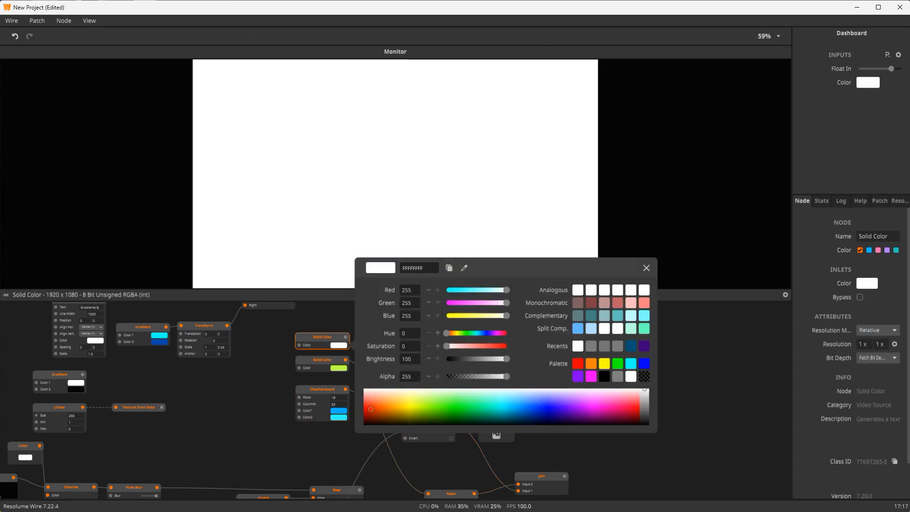
click(362, 410)
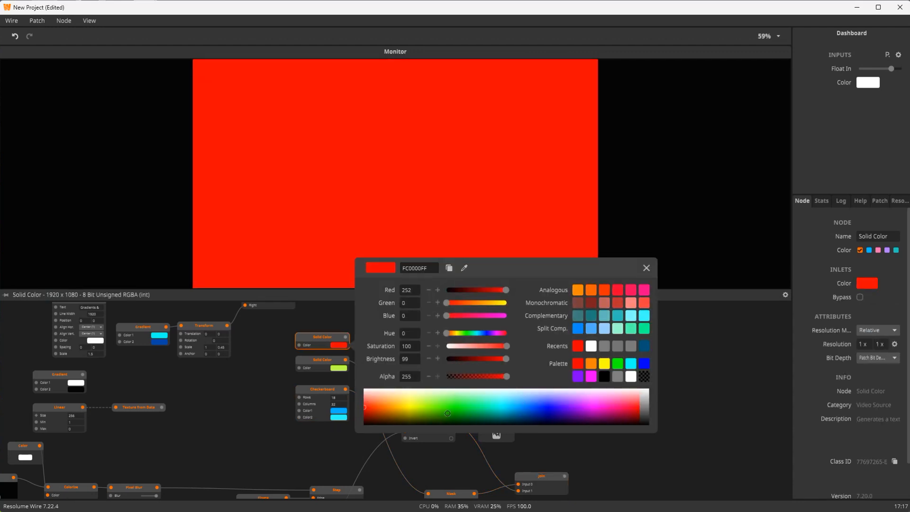
drag(444, 413, 544, 408)
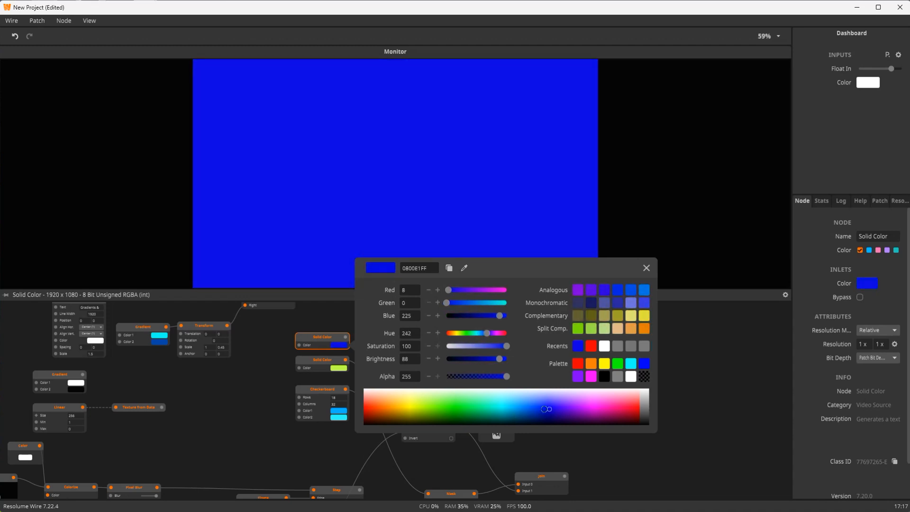
click(307, 459)
- Connect the blue Solid Color to the second Mask node's input in place of the Checkerboard and preview the Join node
drag(344, 338, 428, 493)
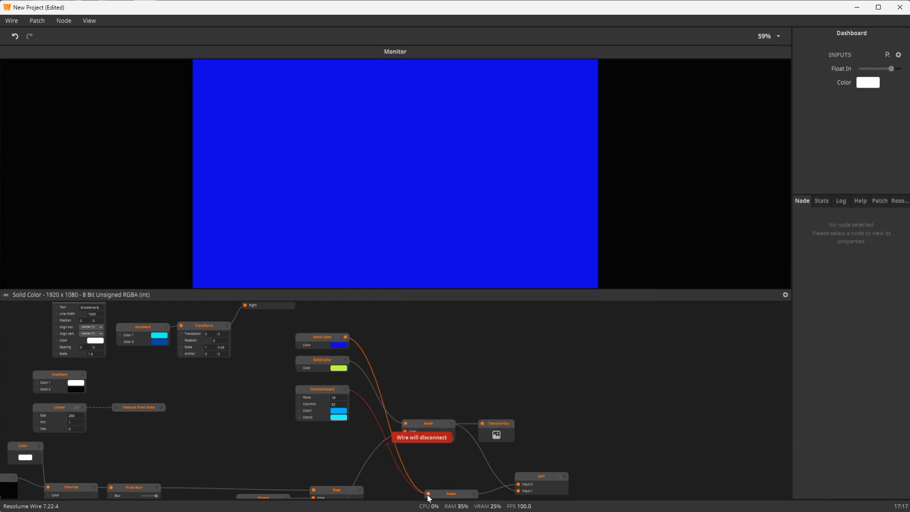
drag(507, 469, 474, 355)
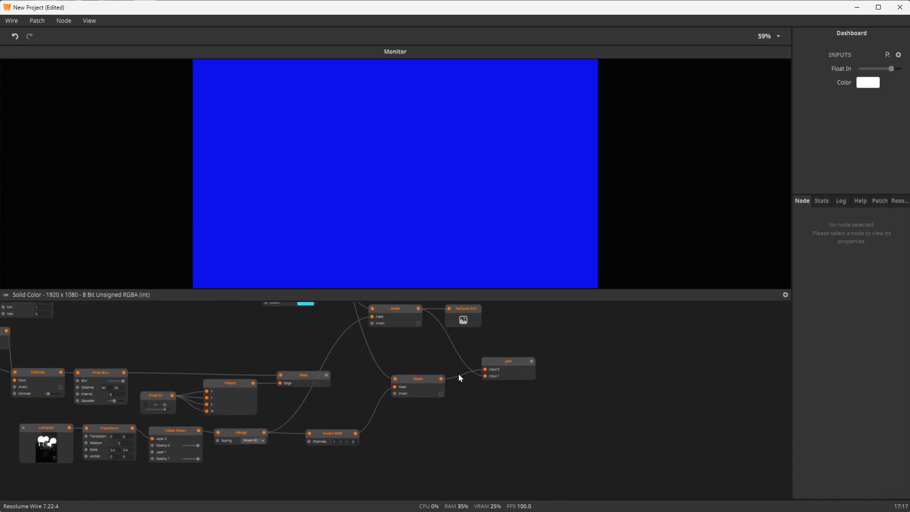
click(516, 365)
- Review the mask sources and result by previewing the Ring test, Lampost and first Mask nodes
drag(264, 380, 322, 458)
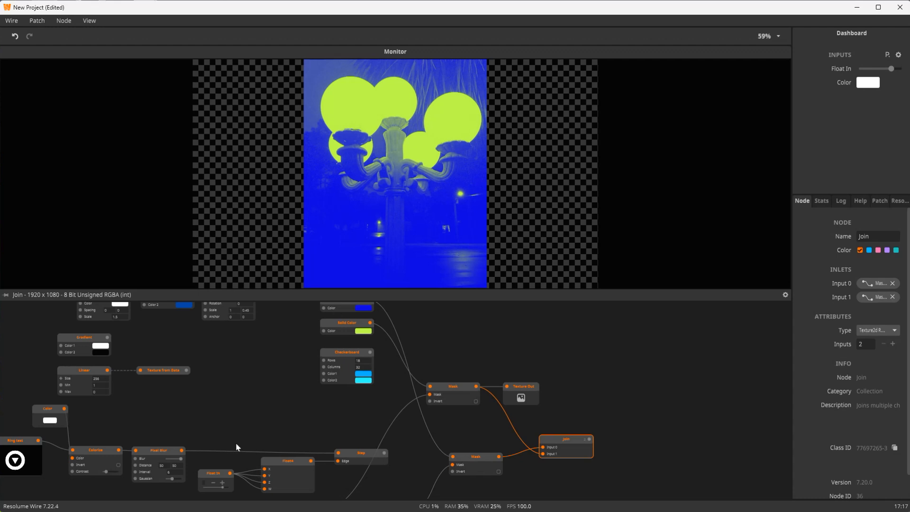
drag(236, 447, 275, 390)
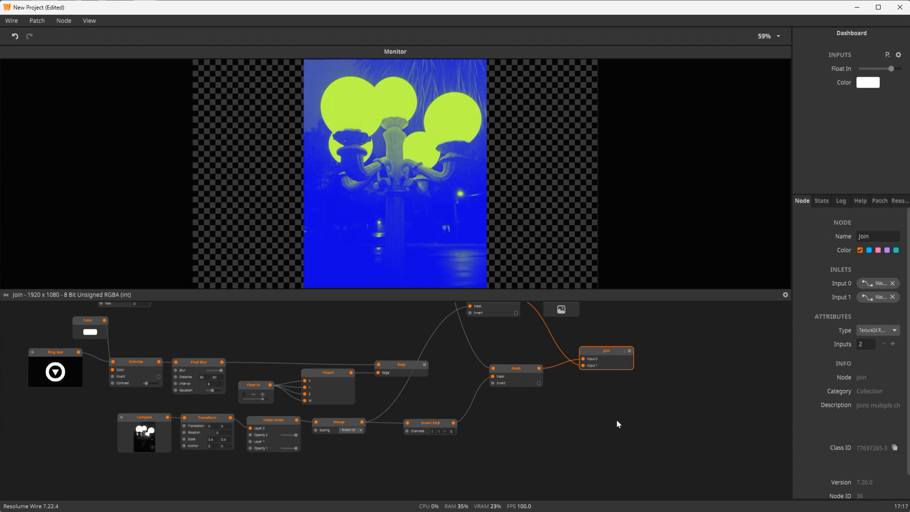
drag(616, 419, 550, 484)
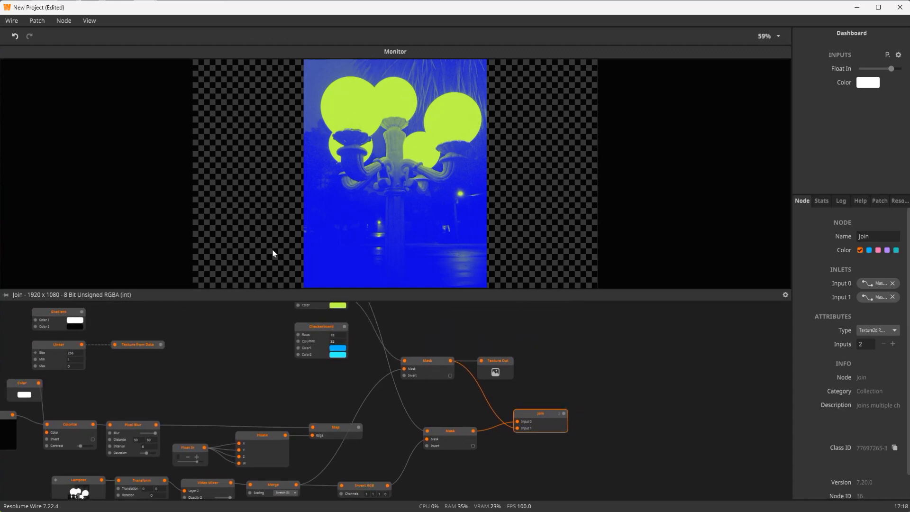
drag(208, 395, 358, 297)
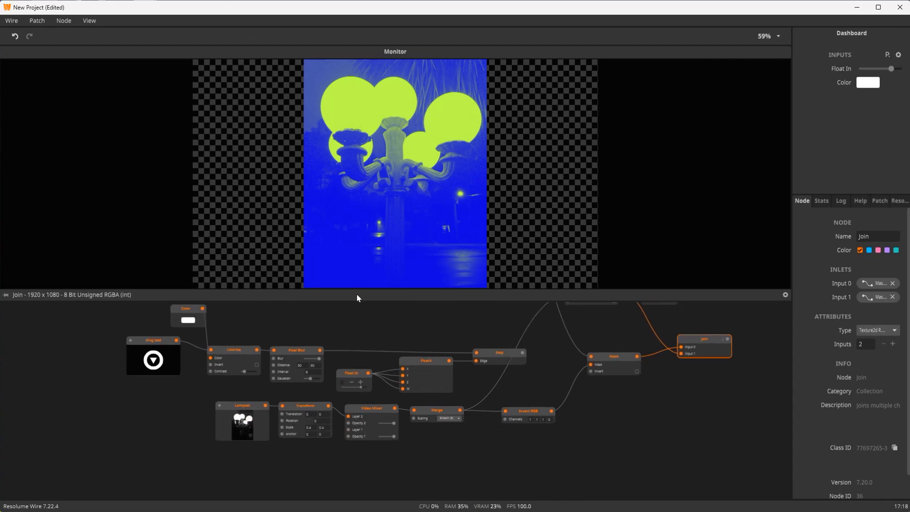
click(157, 352)
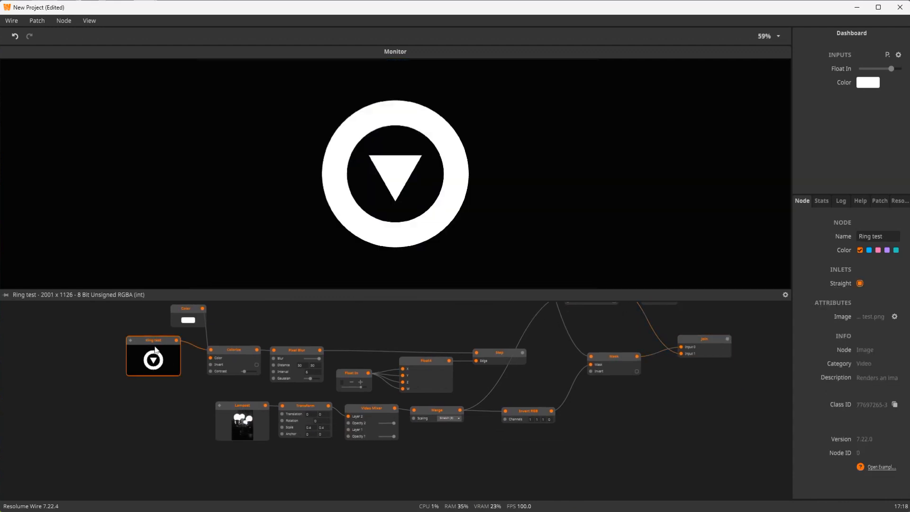
click(229, 421)
drag(274, 454, 136, 469)
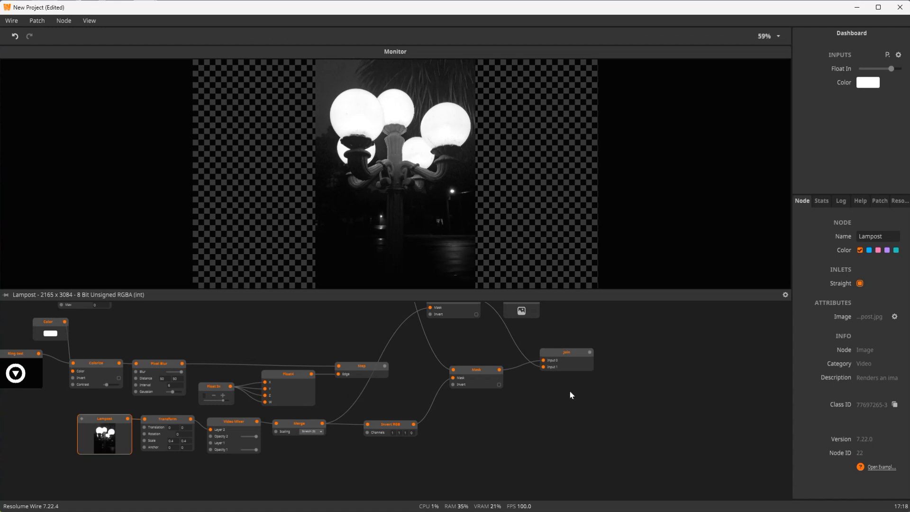
drag(537, 406, 519, 427)
click(432, 331)
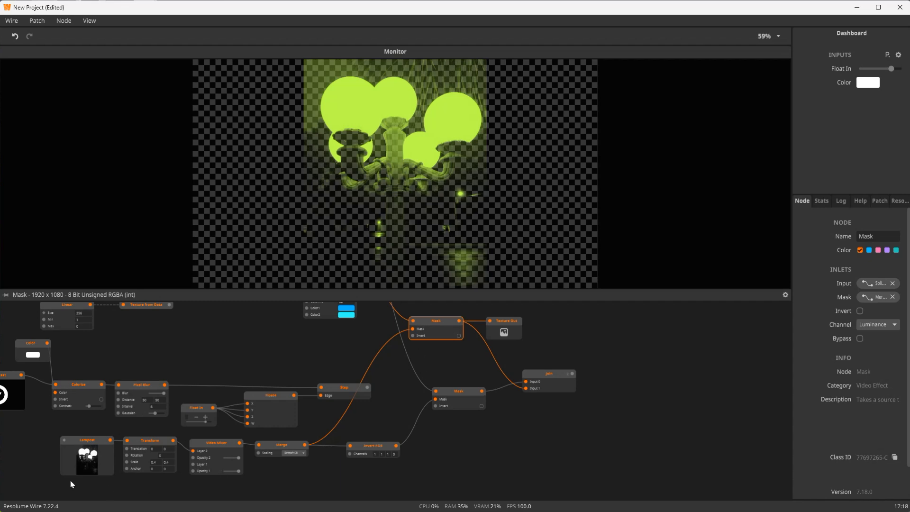
click(69, 448)
drag(125, 448, 463, 389)
drag(471, 430, 320, 496)
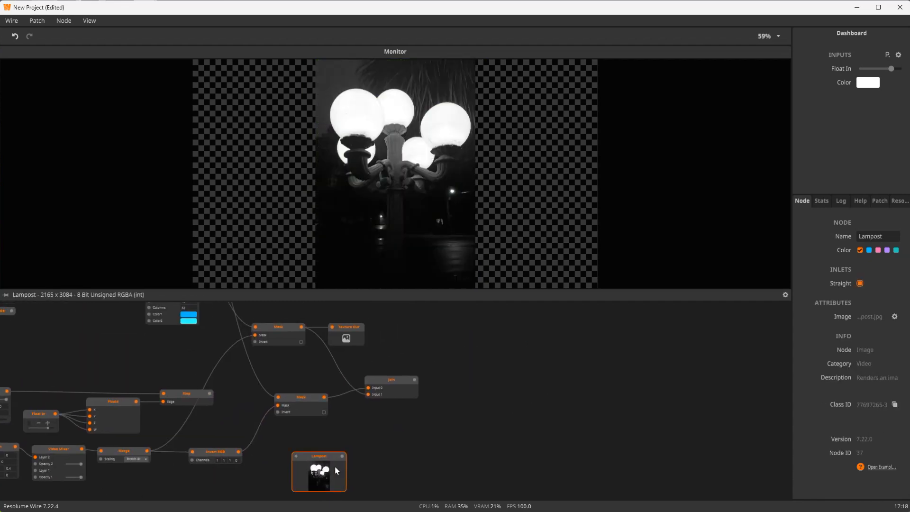
key(ctrl+z)
click(250, 458)
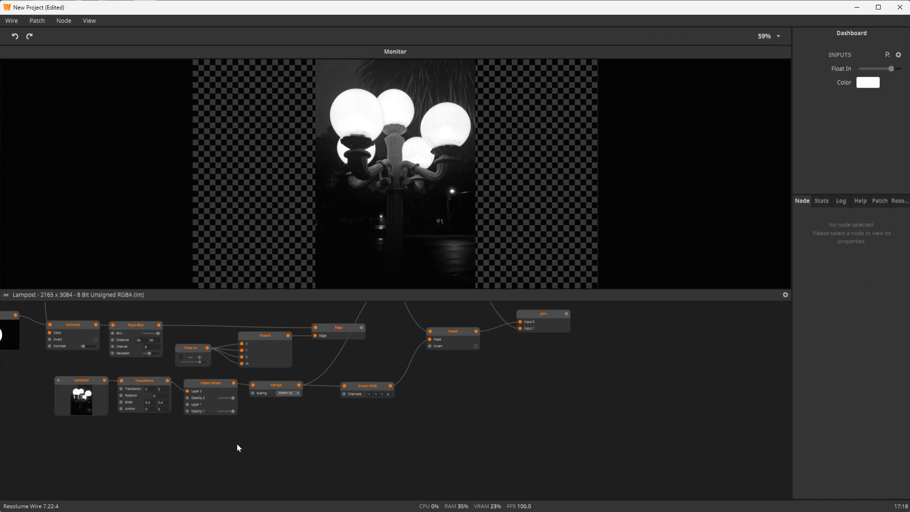
- Add a Levels node, place it below Invert RGB and feed it from the Merge output
double_click(268, 435)
text(level)
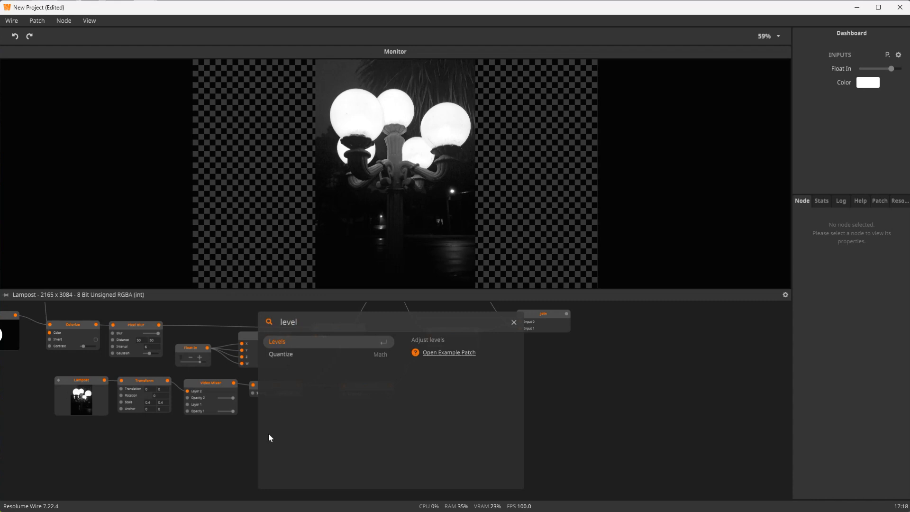
key(Return)
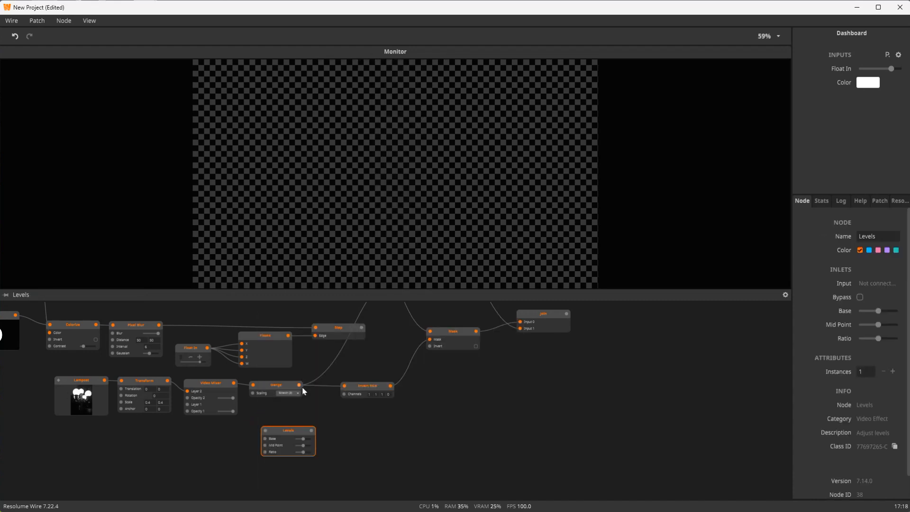
drag(299, 385, 270, 433)
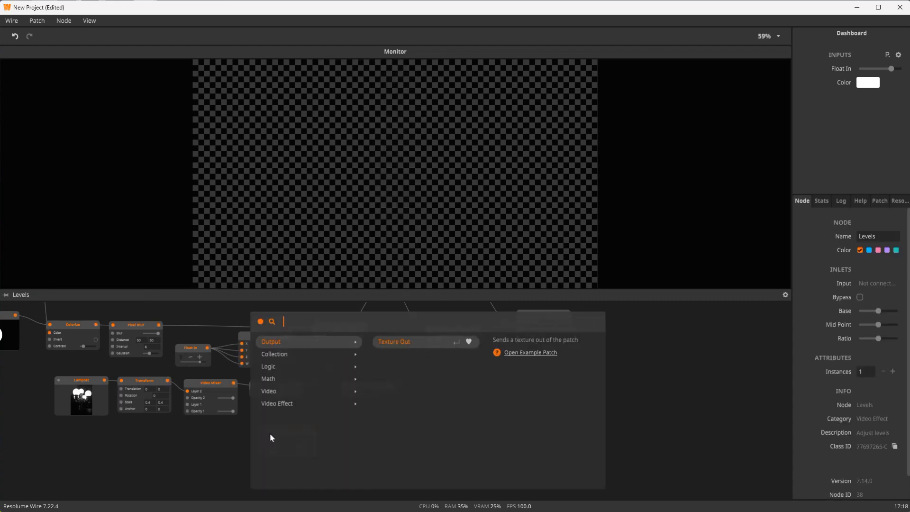
key(Escape)
drag(299, 385, 352, 408)
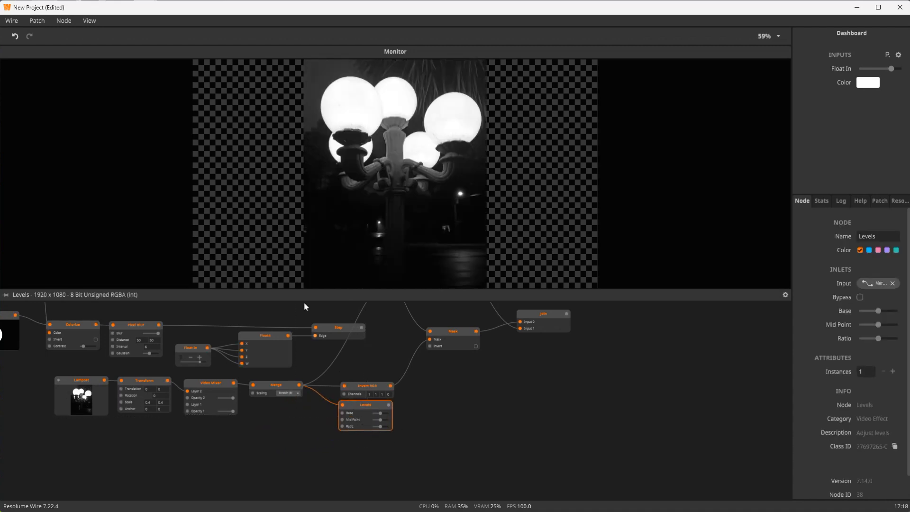
- Brighten the lamppost image in the Levels node by raising Base and Ratio slightly and lowering Mid Point a little
scroll(394, 446, up, 2)
scroll(385, 418, up, 1)
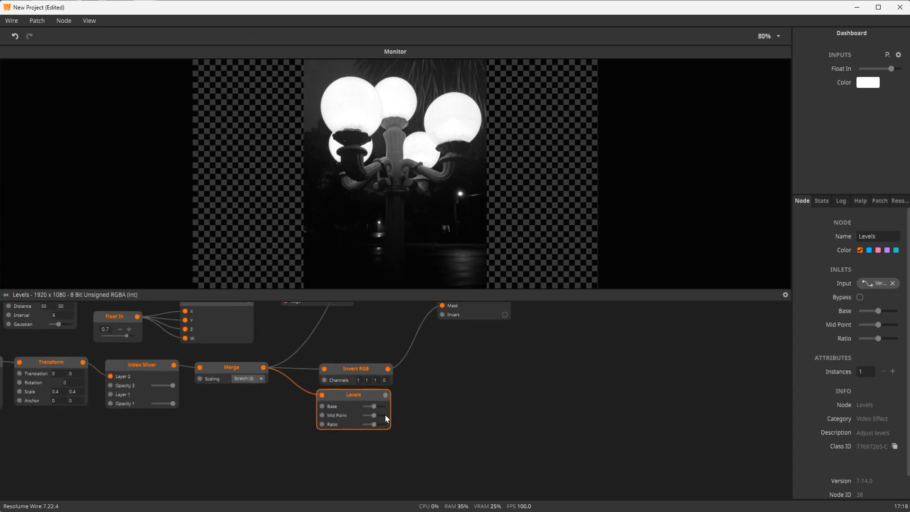
click(377, 407)
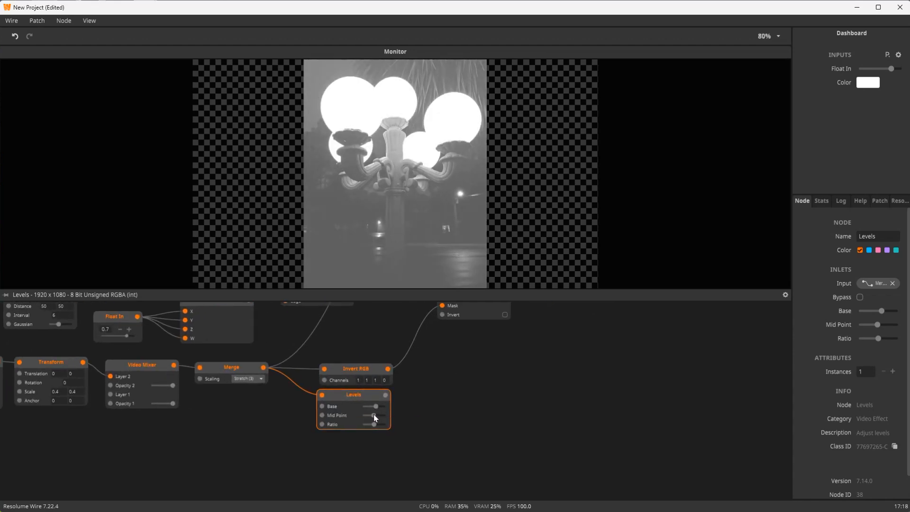
mouse_move(374, 414)
mouse_down()
mouse_move(376, 424)
mouse_move(375, 406)
mouse_up()
- Connect the Levels output to the input of the second Mask node, fed by Invert RGB, and preview that Mask
drag(502, 400, 447, 455)
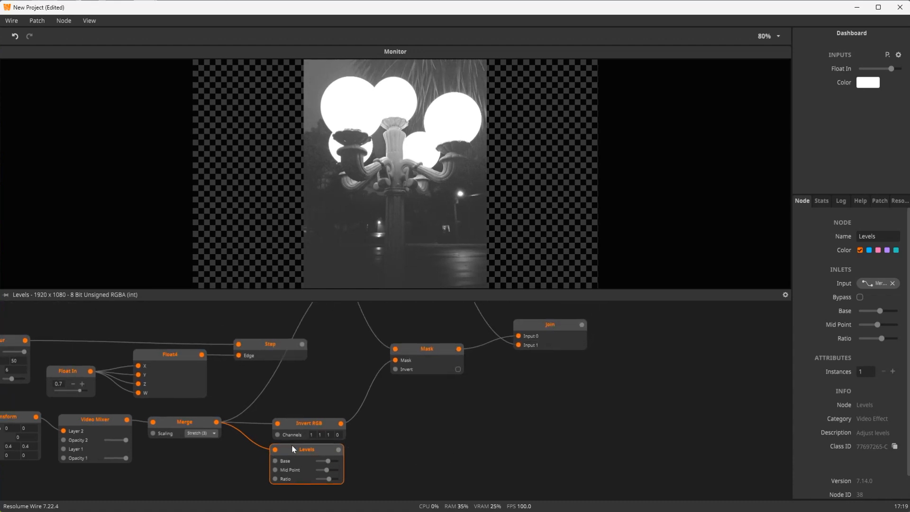
drag(304, 456, 396, 361)
click(431, 359)
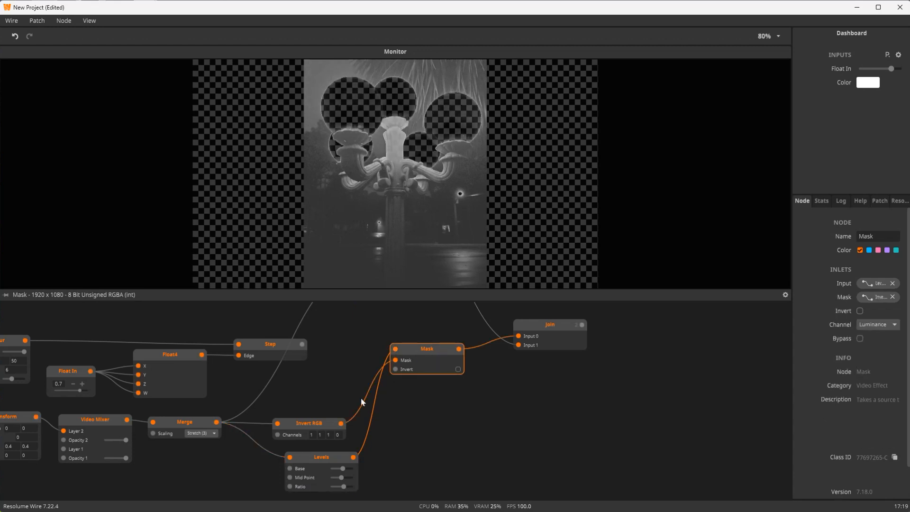
- Disconnect the second Mask's input, move Levels above the Step node, connect it to the first Mask's input and preview that Mask
drag(455, 390, 378, 429)
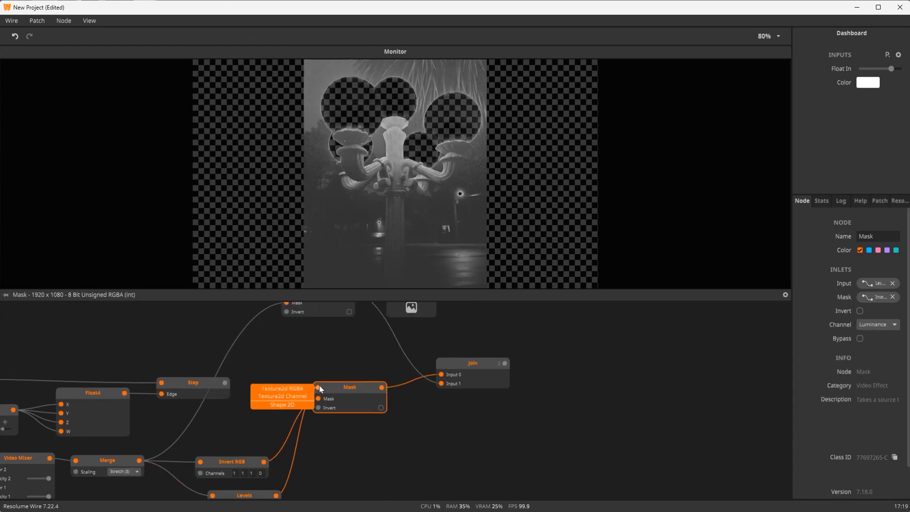
drag(318, 389, 274, 362)
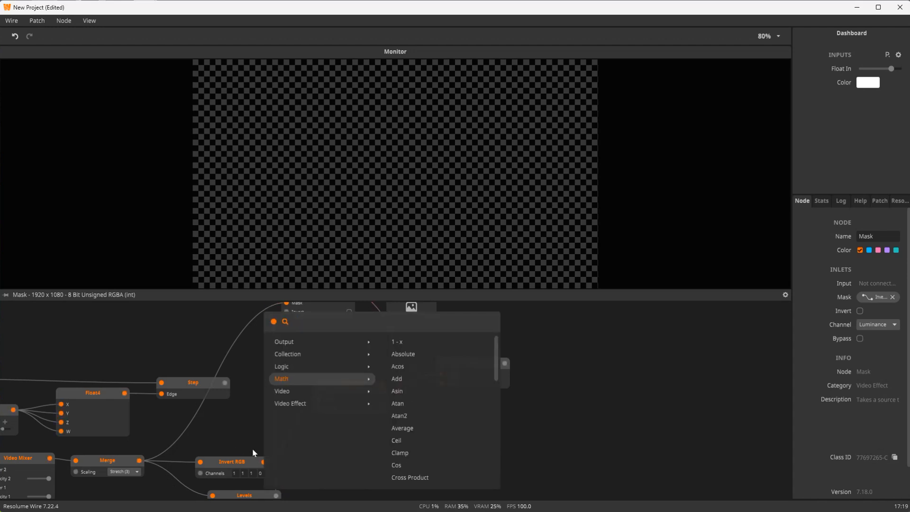
click(223, 414)
drag(248, 498, 277, 350)
click(323, 359)
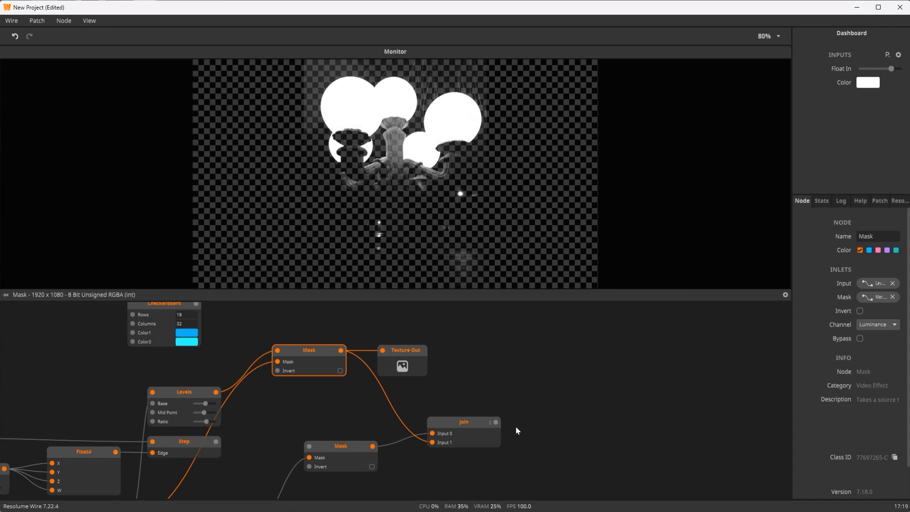
- Connect the yellow-green Solid Color to the second Mask node's input and preview the Join node
click(464, 425)
click(501, 356)
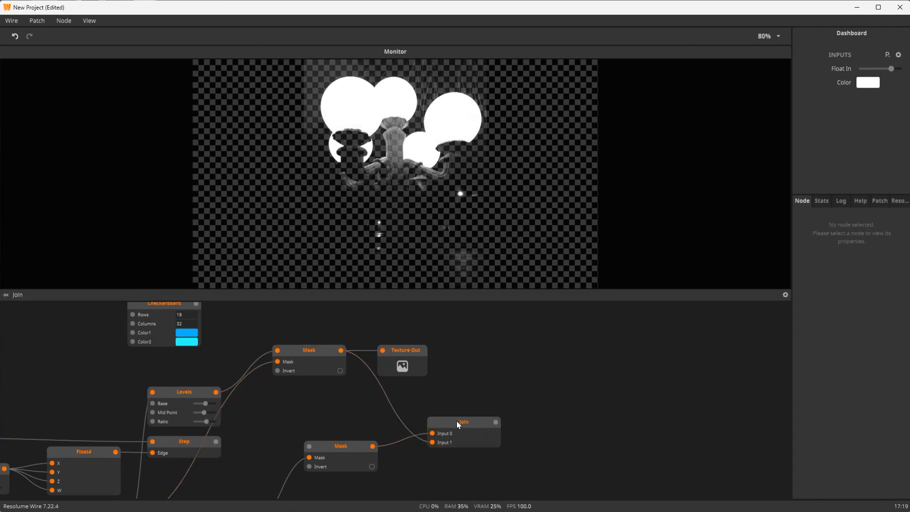
drag(337, 426, 398, 348)
drag(352, 377, 309, 459)
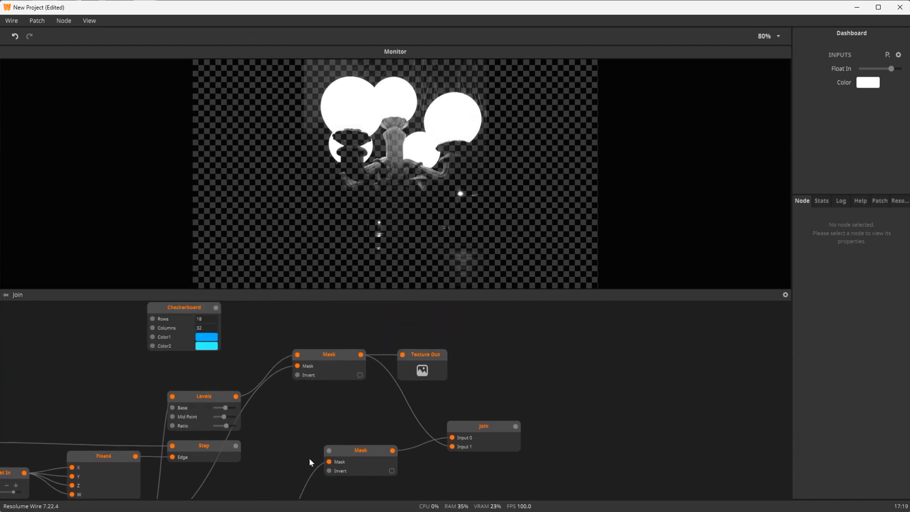
scroll(197, 372, down, 3)
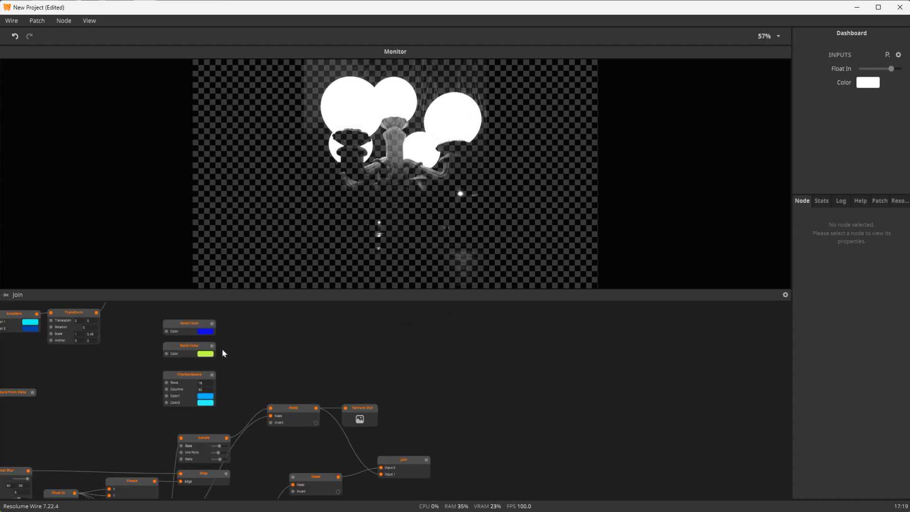
drag(212, 345, 293, 477)
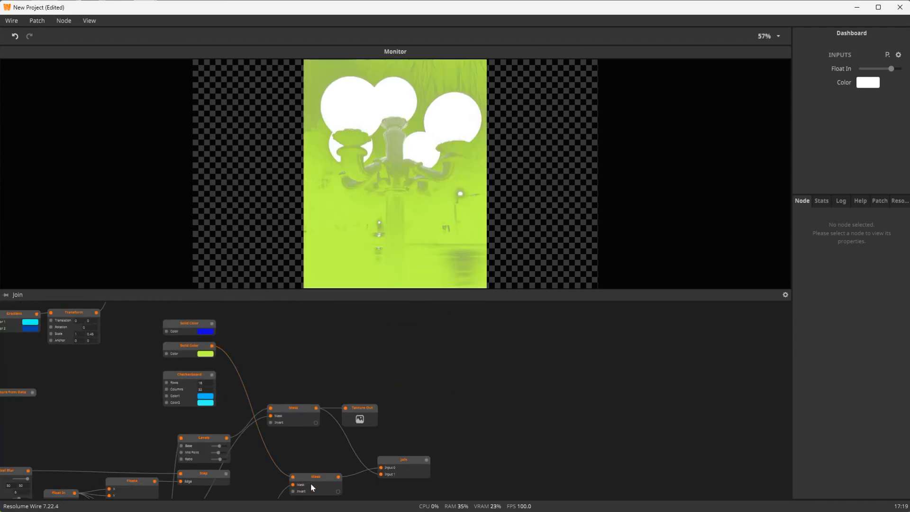
click(411, 462)
- Replace the Solid Color on the second Mask's input with the Lampost image output and preview the Join node
drag(351, 419, 537, 330)
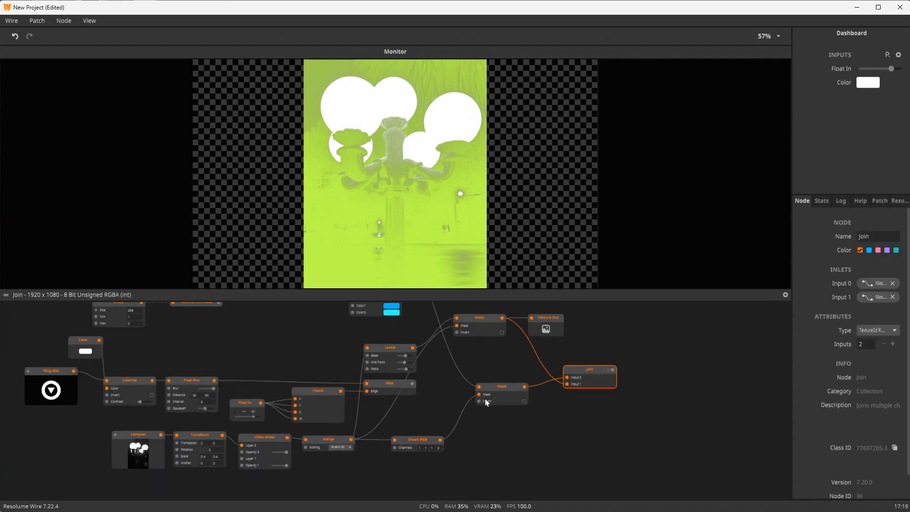
drag(480, 387, 451, 376)
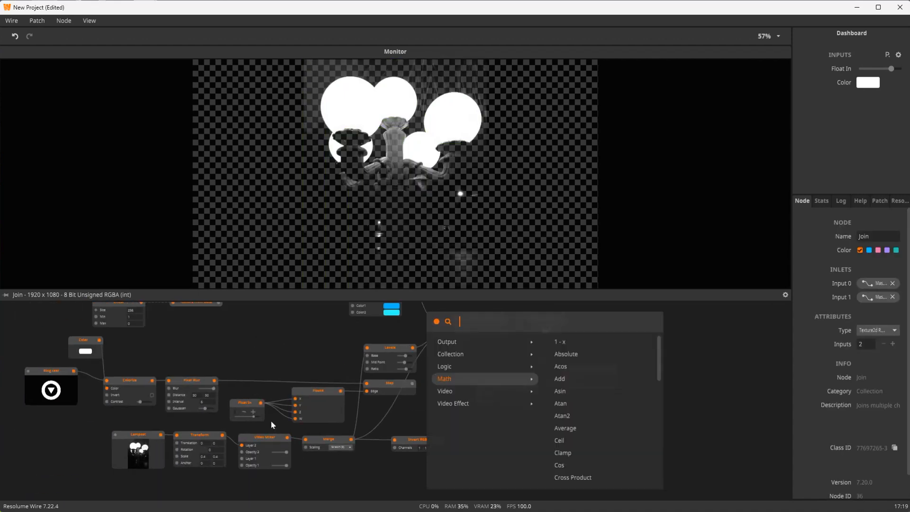
click(59, 456)
drag(222, 434, 479, 387)
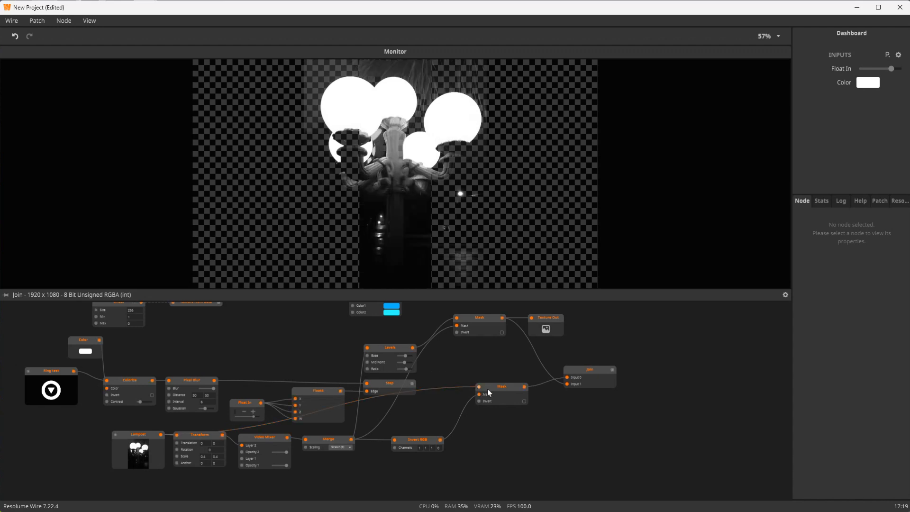
drag(557, 377, 434, 408)
click(443, 406)
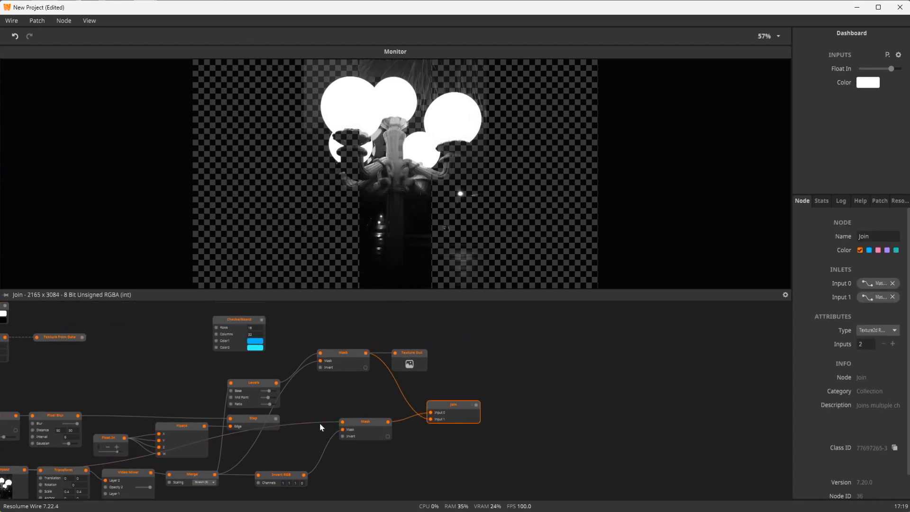
- Examine how the inverted mask affects the second layer by previewing the Invert RGB, second Mask and Join nodes
mouse_move(343, 422)
mouse_down()
mouse_move(330, 430)
mouse_move(342, 422)
mouse_up()
double_click(278, 470)
click(639, 395)
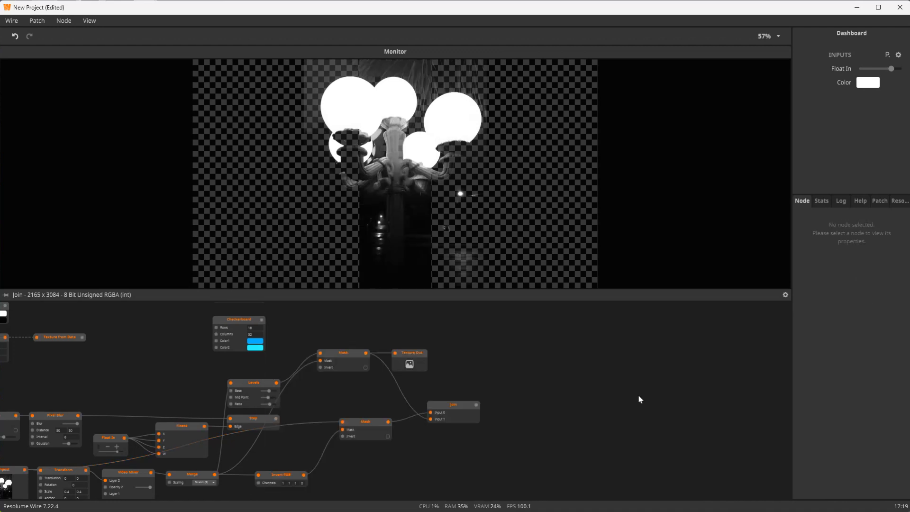
click(281, 477)
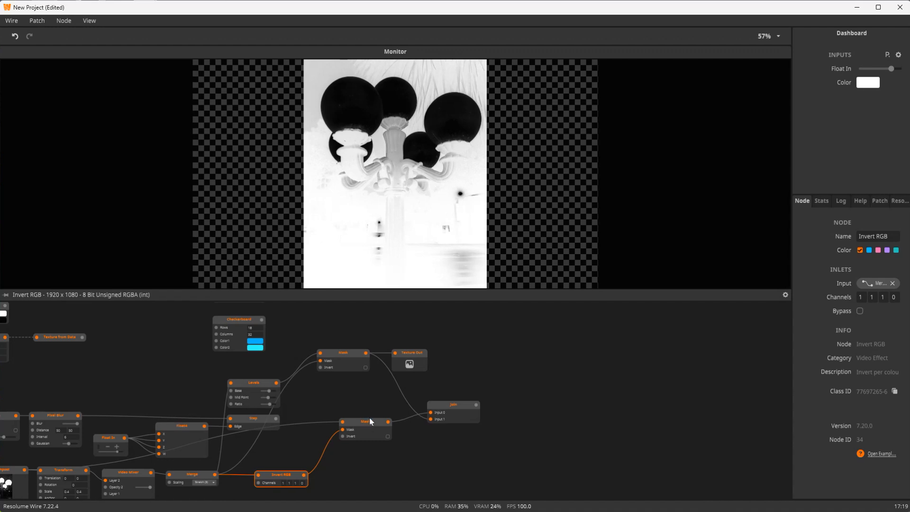
drag(284, 477, 268, 473)
click(356, 423)
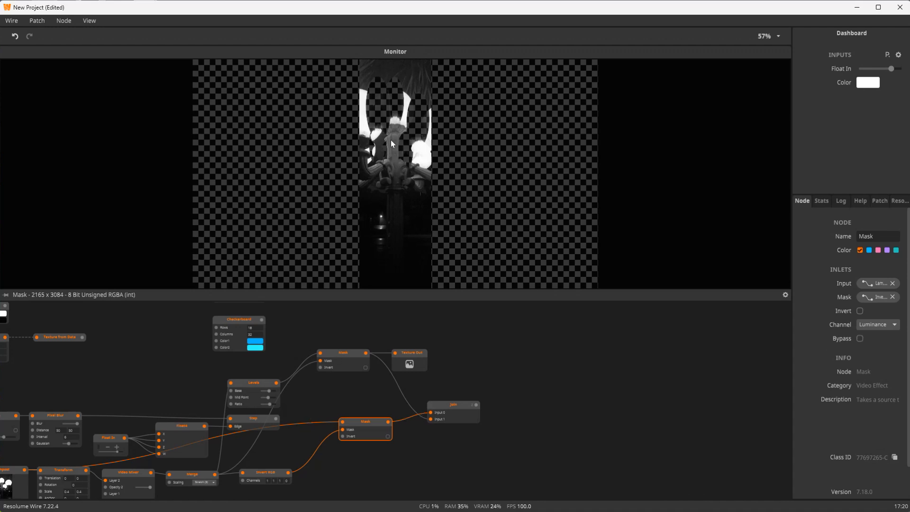
click(450, 407)
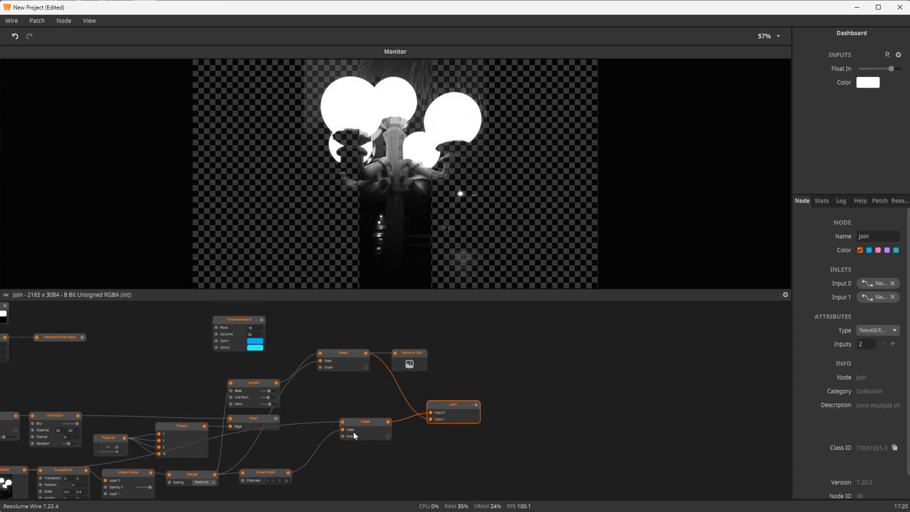
- Compare the image scale and resolution of the Merge, first Mask and Join nodes in the preview
drag(354, 432, 491, 349)
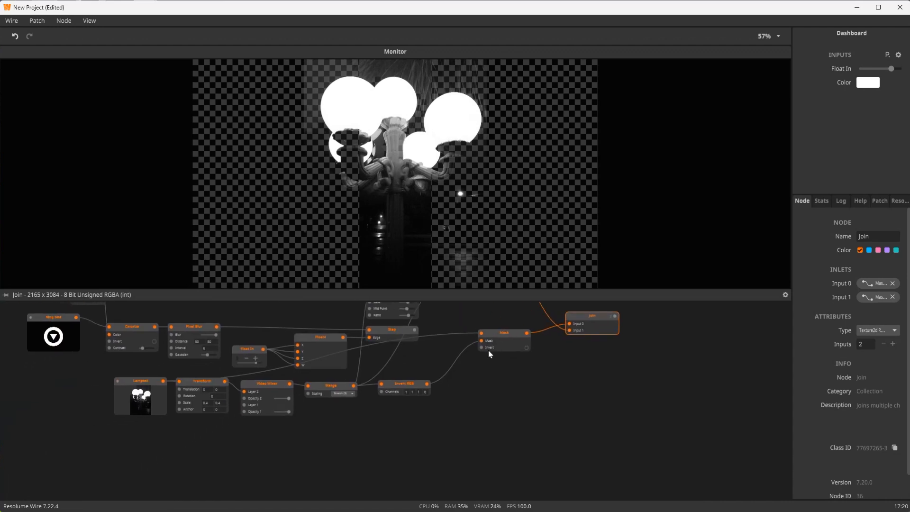
click(344, 394)
drag(434, 402, 397, 440)
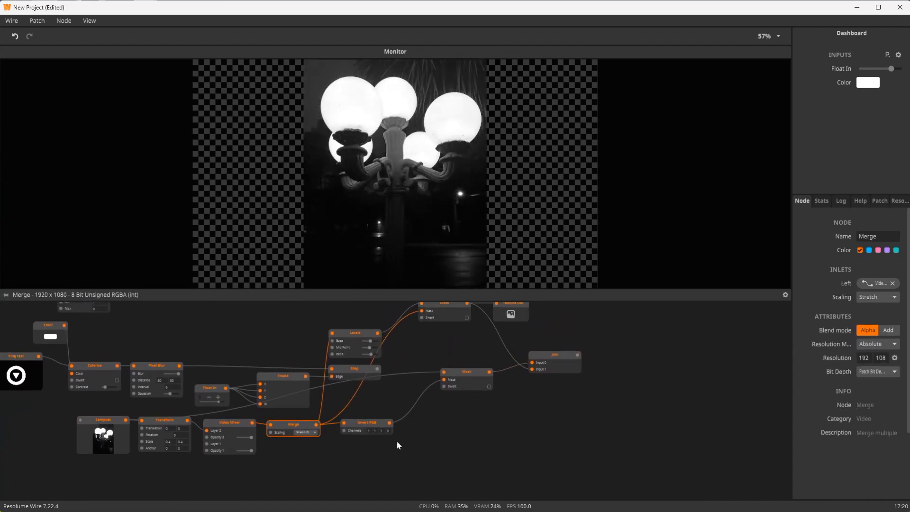
drag(467, 388, 380, 434)
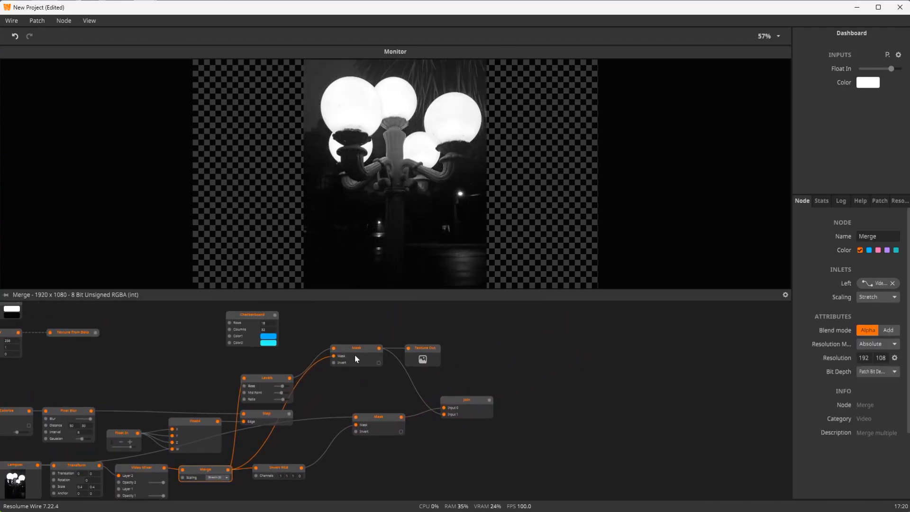
drag(354, 353, 350, 355)
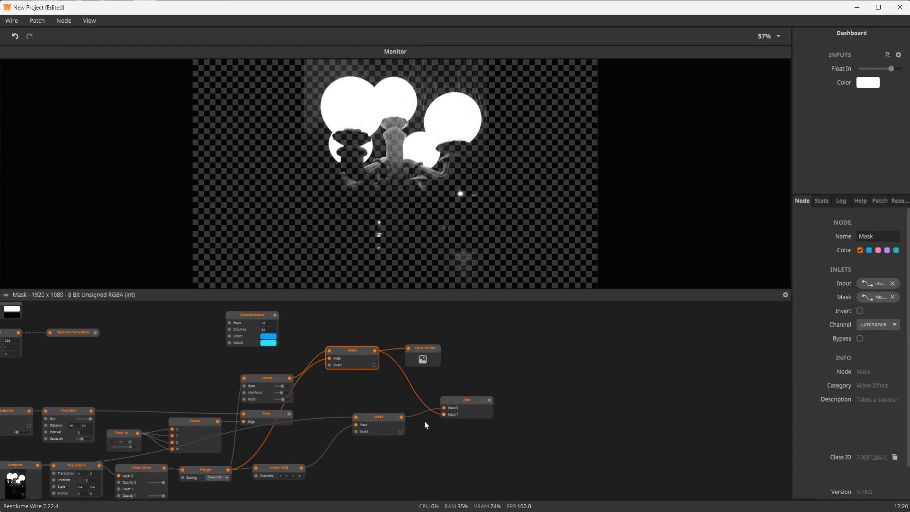
click(458, 403)
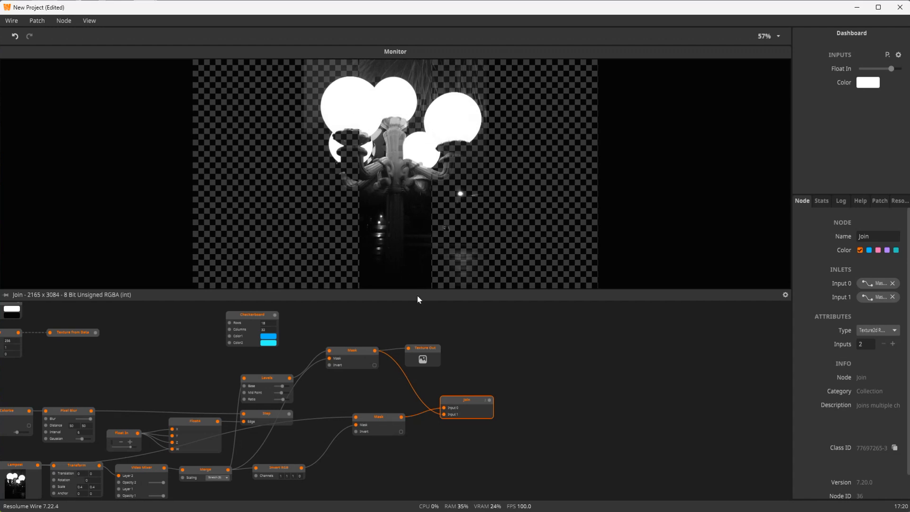
- Replace the Lampost connection on the second Mask's input with the Merge output and preview the Join node
click(382, 423)
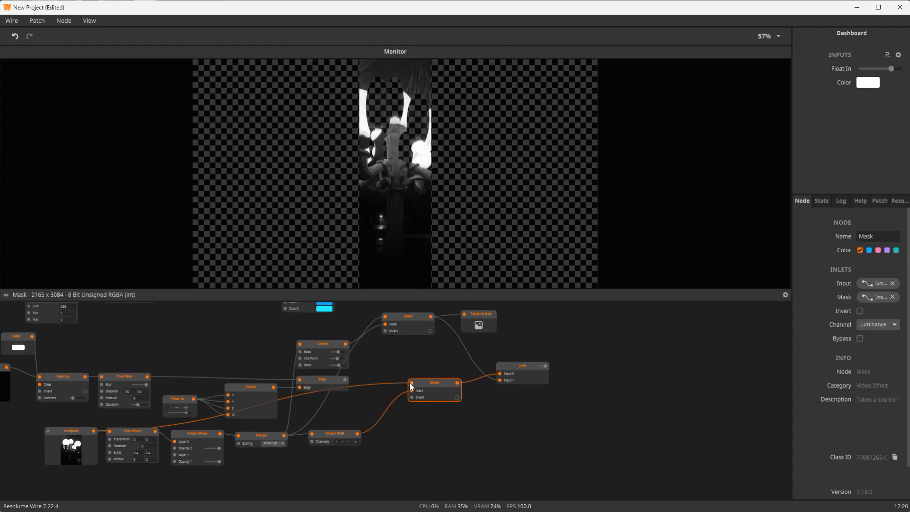
drag(411, 383, 257, 471)
click(224, 463)
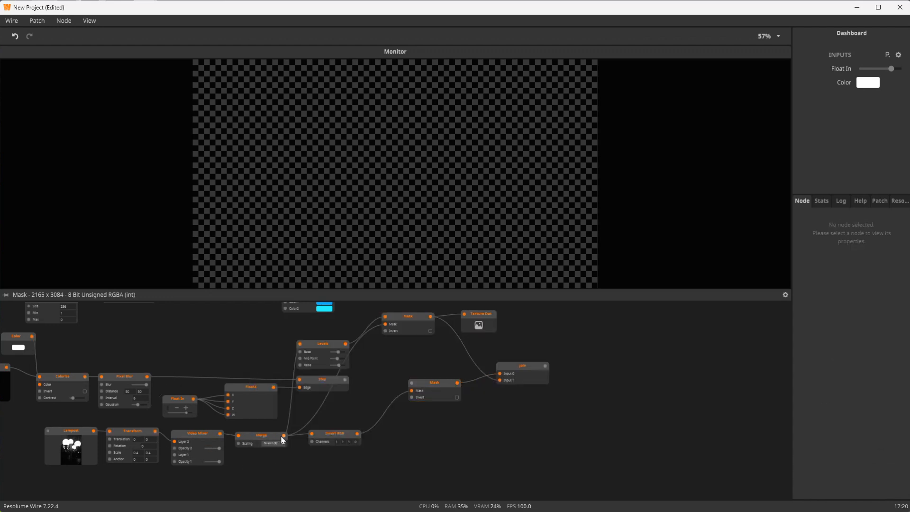
drag(317, 433, 411, 383)
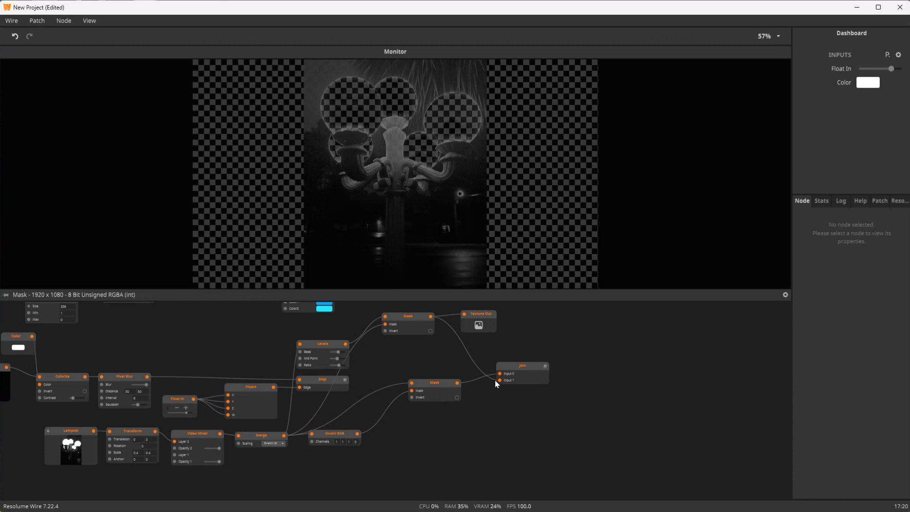
click(536, 366)
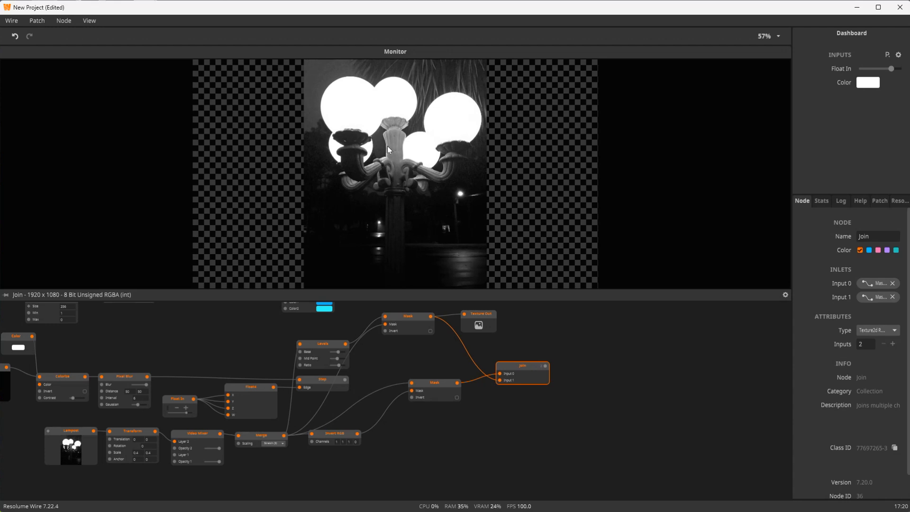
- Compare the original Lampost image and the Merge output with the final Join result
click(65, 444)
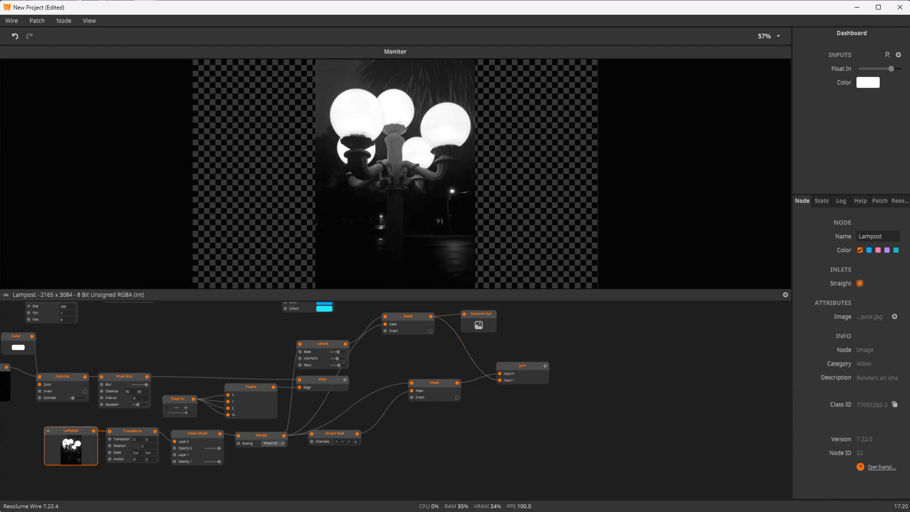
click(267, 439)
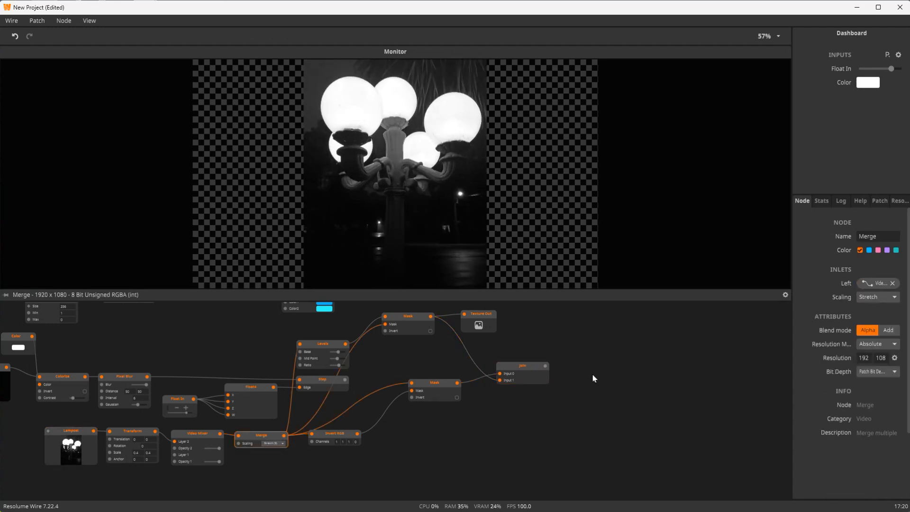
click(527, 372)
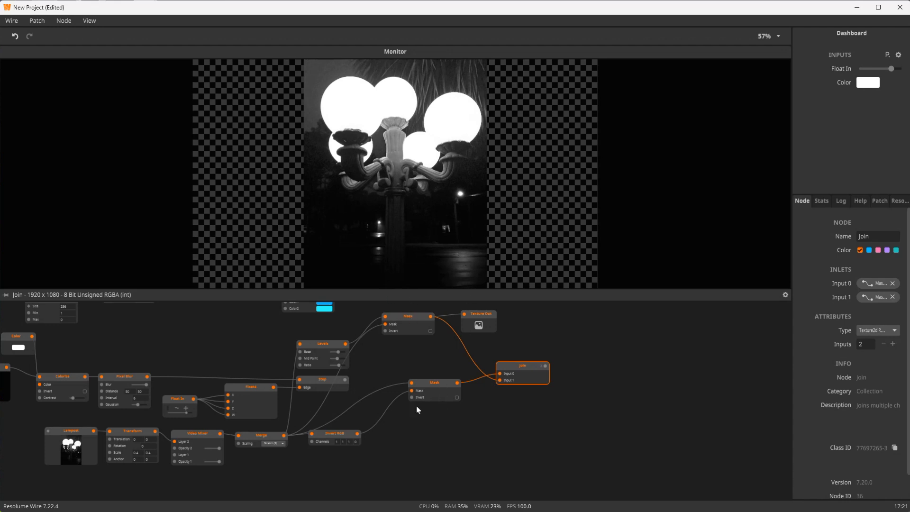
- Add a Blur node between the Merge output and the second Mask's input, and preview the Join node
click(438, 387)
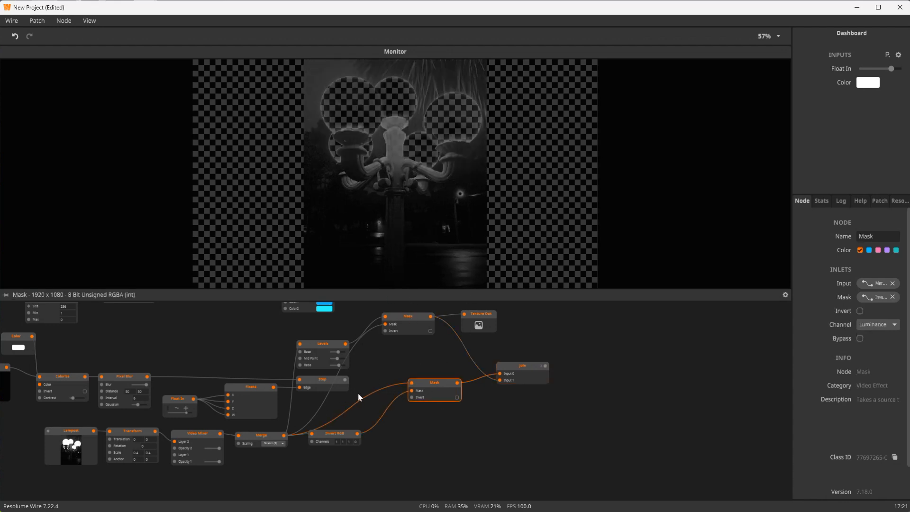
click(465, 451)
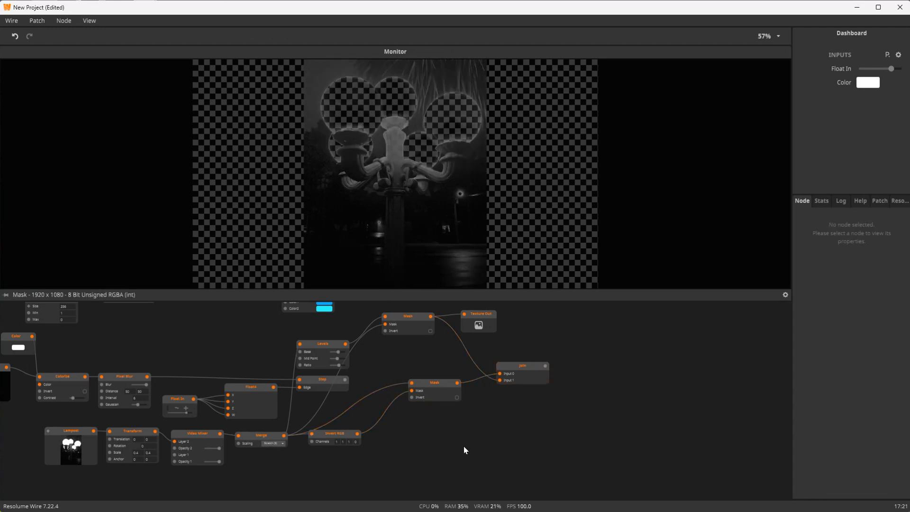
double_click(463, 446)
text(blur)
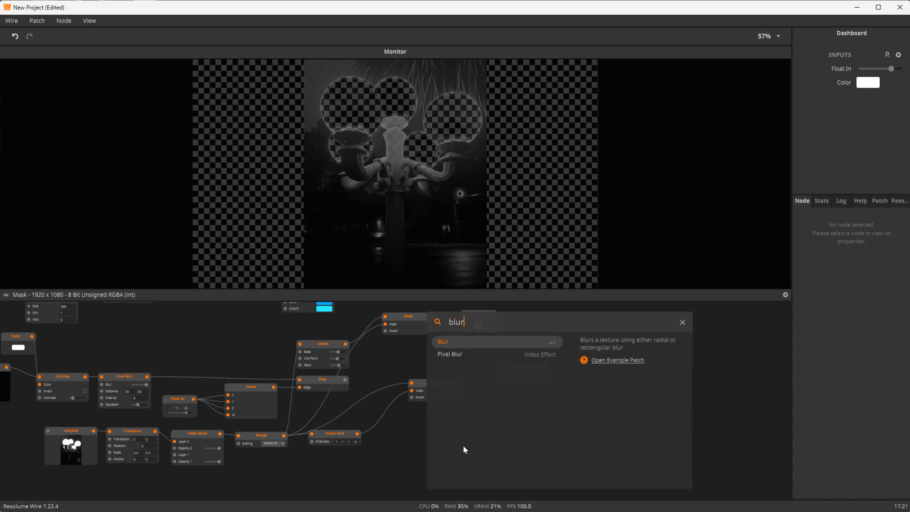
key(Return)
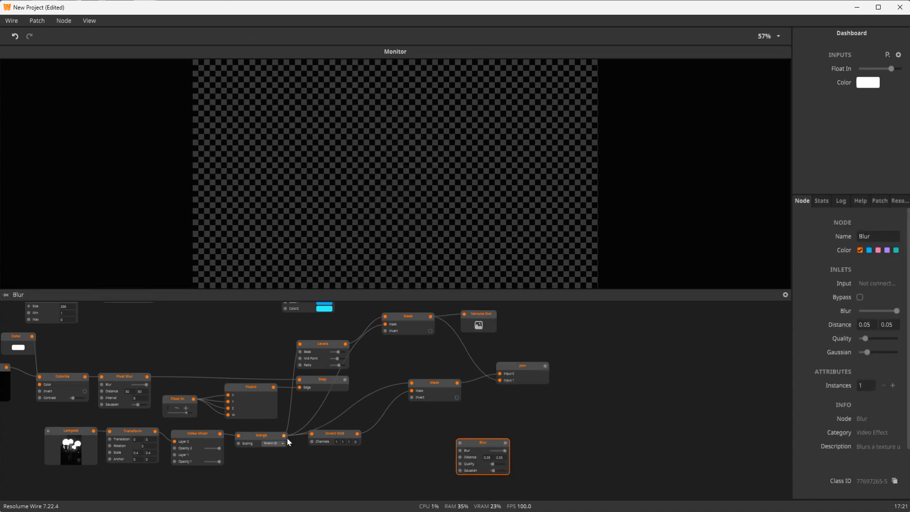
drag(285, 436, 410, 386)
click(513, 370)
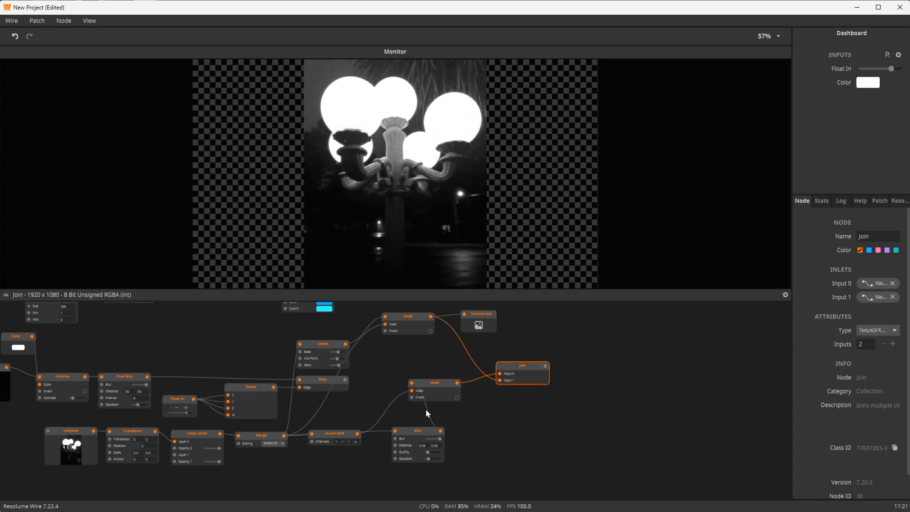
- Arrange the Blur node above Invert RGB between Merge and the second Mask, and preview the Blur and Join nodes
drag(414, 434, 361, 405)
drag(326, 439, 353, 458)
click(363, 409)
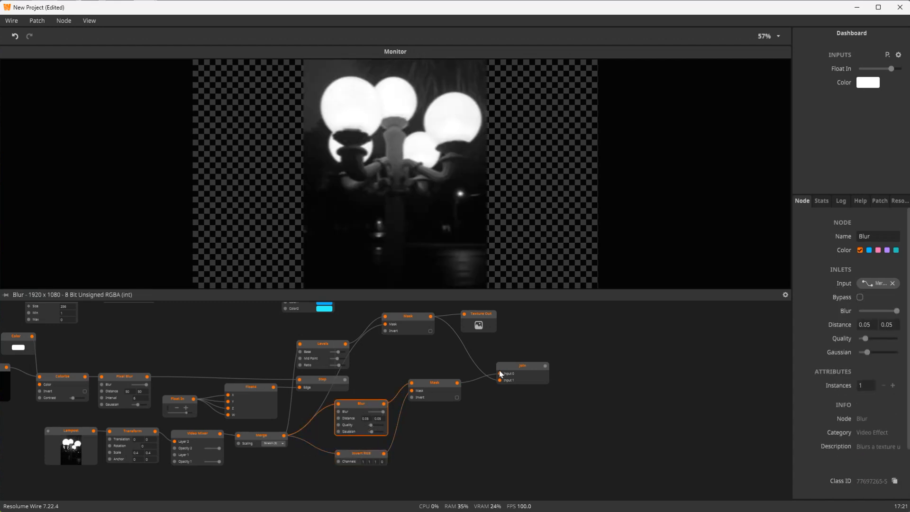
click(517, 374)
- Raise the Blur node's Quality and Gaussian amounts and compare the Blur, second Mask and Join previews
scroll(419, 391, up, 2)
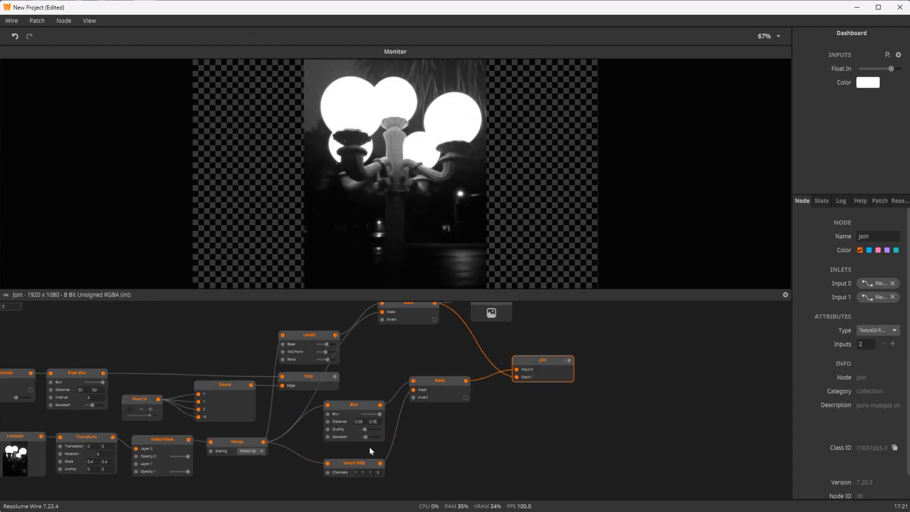
drag(365, 437, 372, 437)
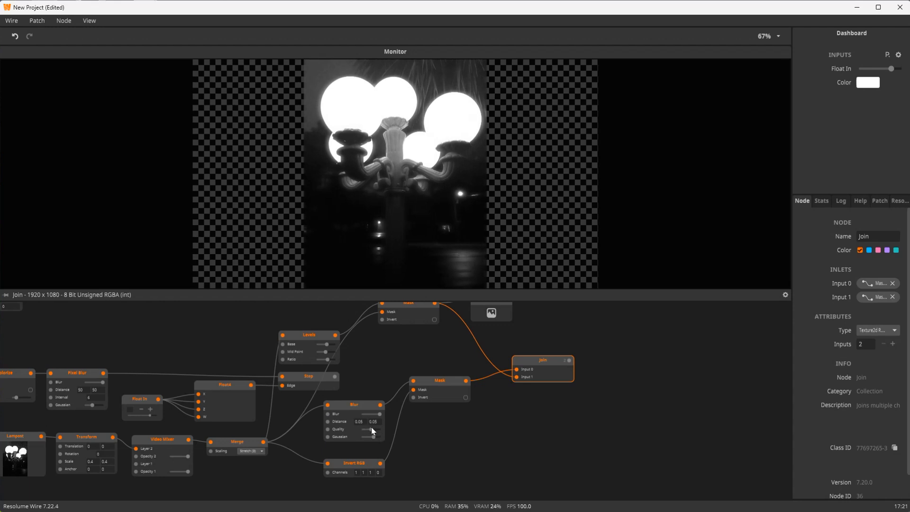
click(356, 409)
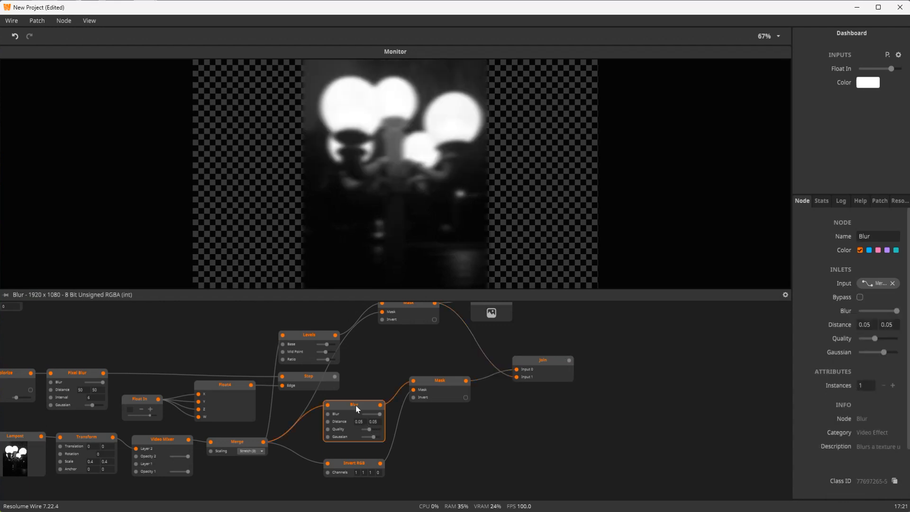
drag(421, 420, 389, 461)
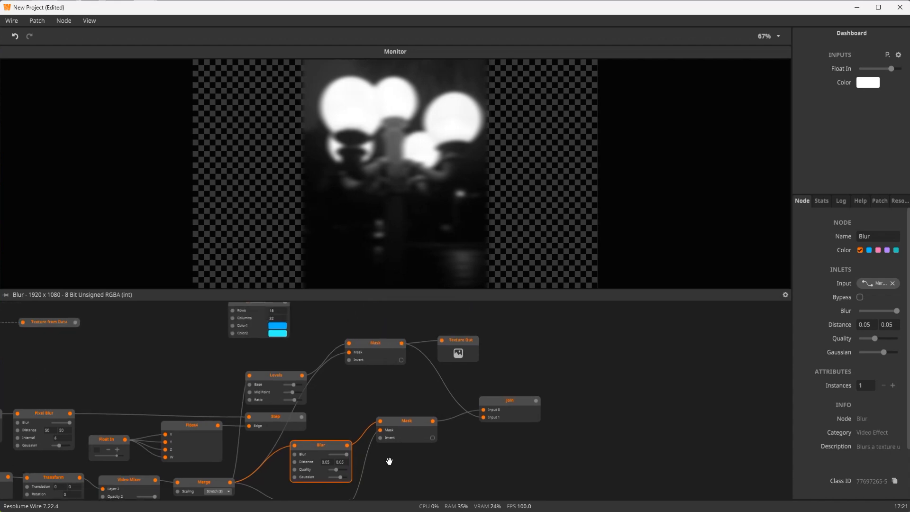
drag(416, 426, 438, 424)
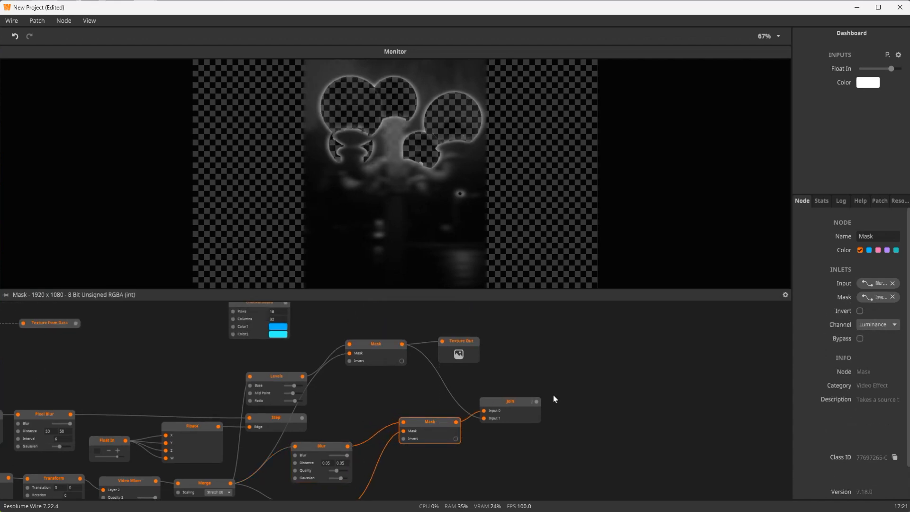
click(510, 401)
click(320, 447)
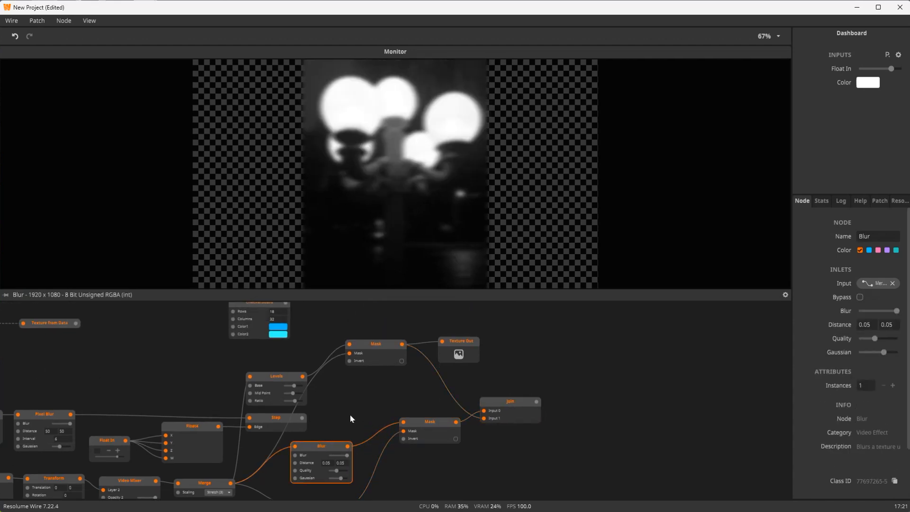
- Add a Colorize node fed by the Blur output, moving the second Mask and Join aside to make room
double_click(353, 419)
text(colo)
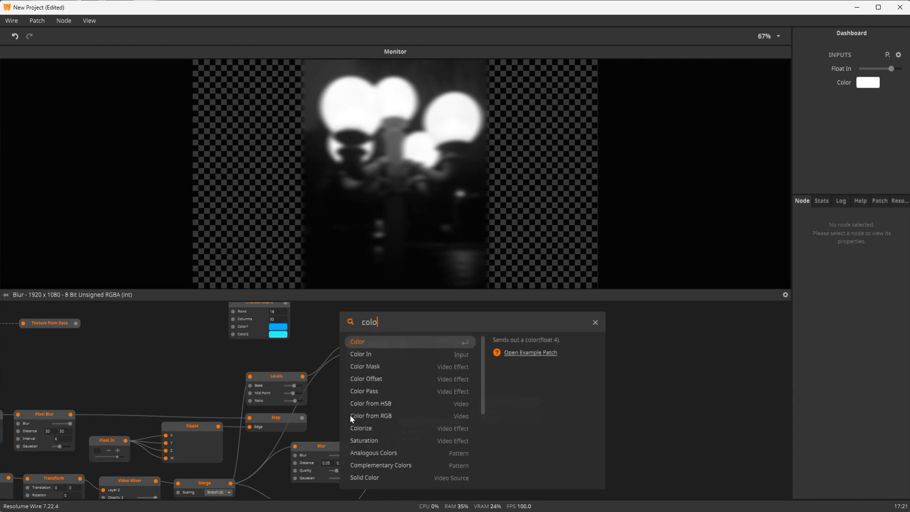
text(riz)
key(Return)
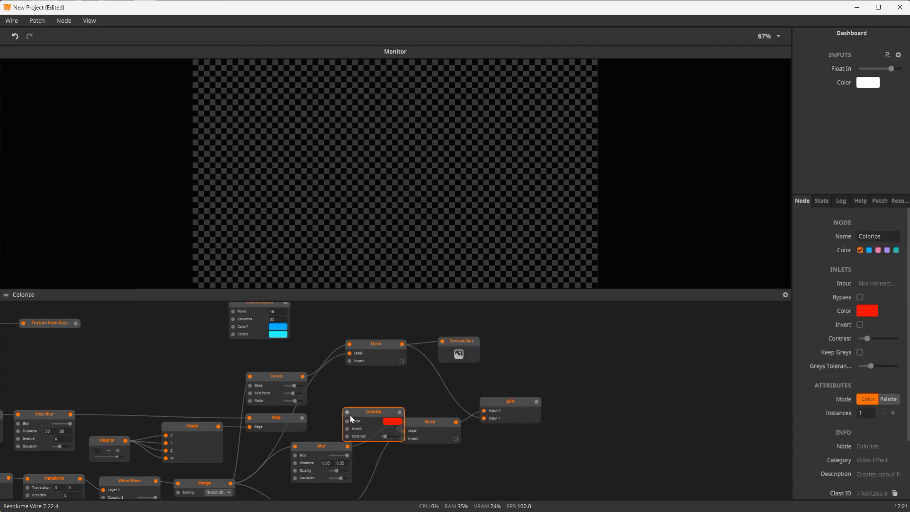
drag(427, 391, 498, 473)
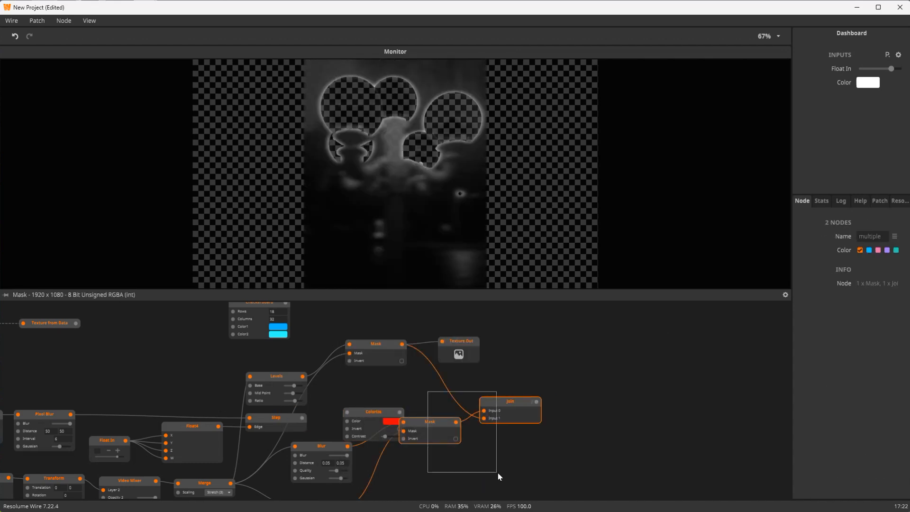
drag(499, 399, 564, 407)
drag(348, 426, 399, 397)
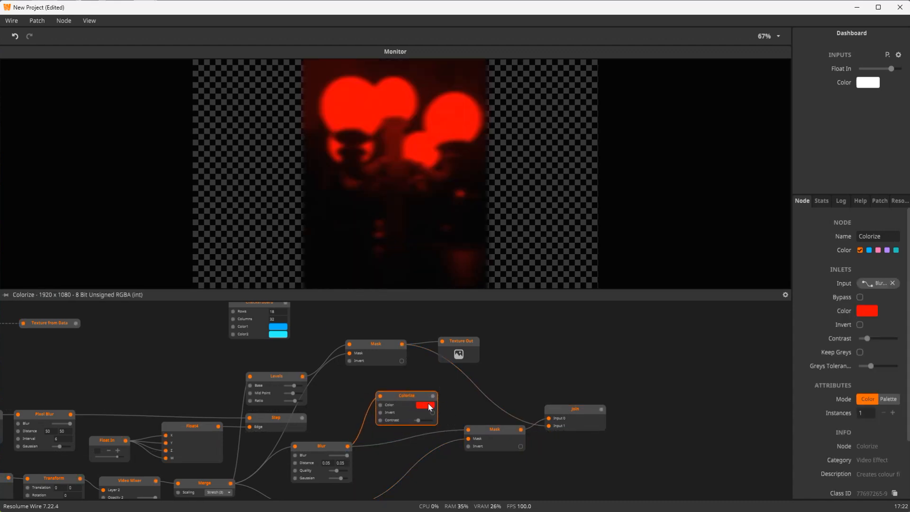
- Set the new Colorize node's color to dark blue
drag(312, 382, 321, 432)
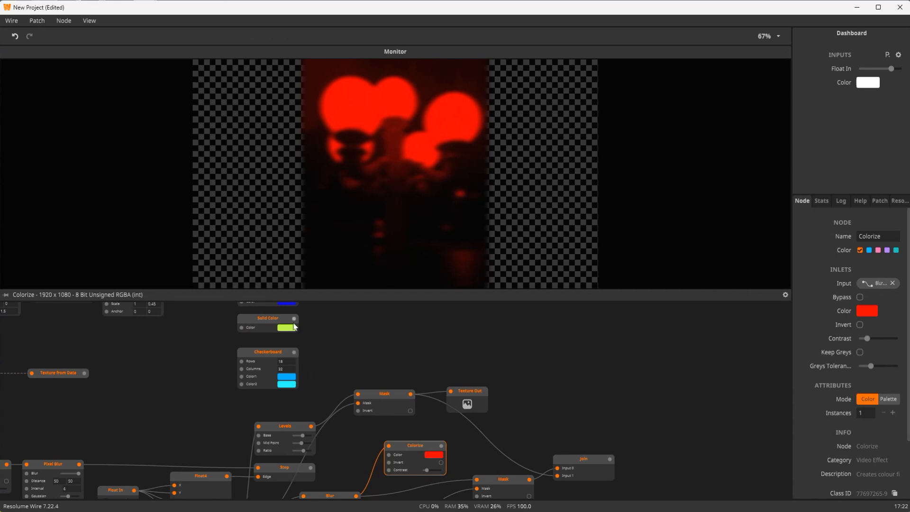
drag(294, 324, 305, 342)
click(168, 368)
click(432, 456)
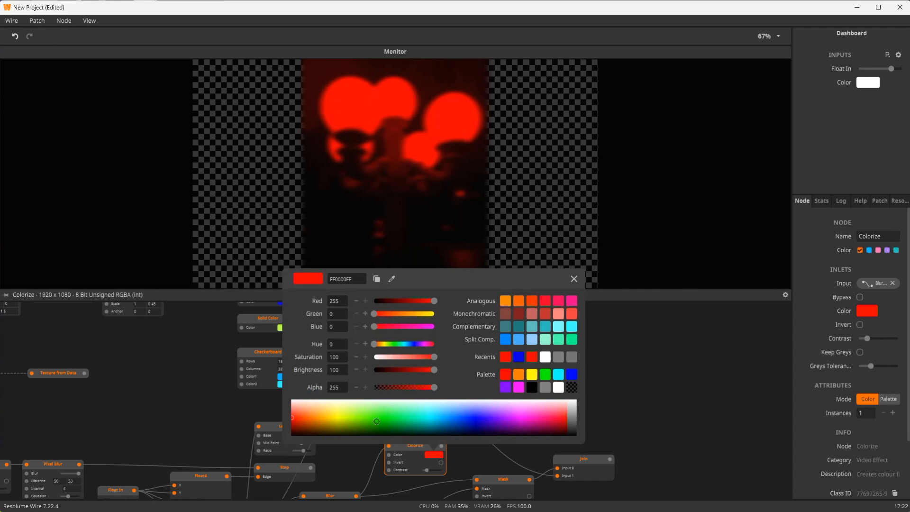
click(451, 422)
click(655, 402)
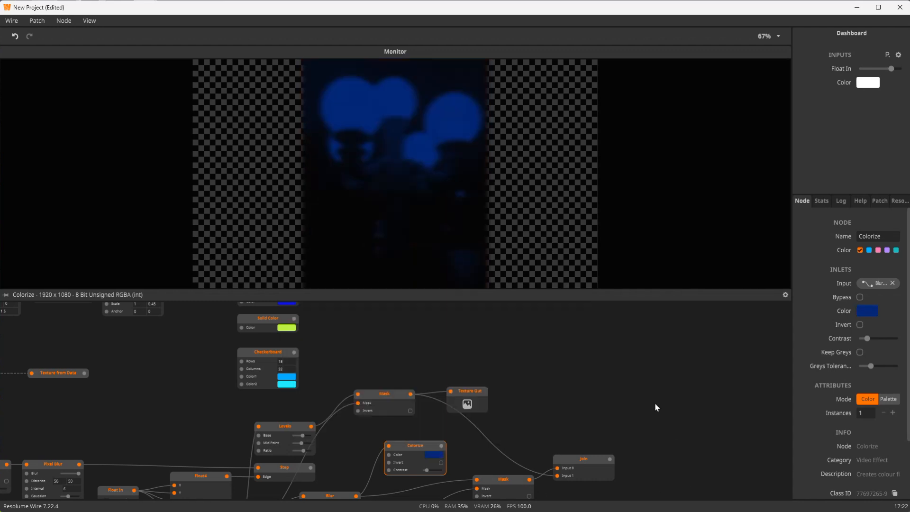
- Connect the Colorize output to the second Mask's input and preview the Join node
drag(441, 448, 477, 479)
drag(453, 445, 406, 342)
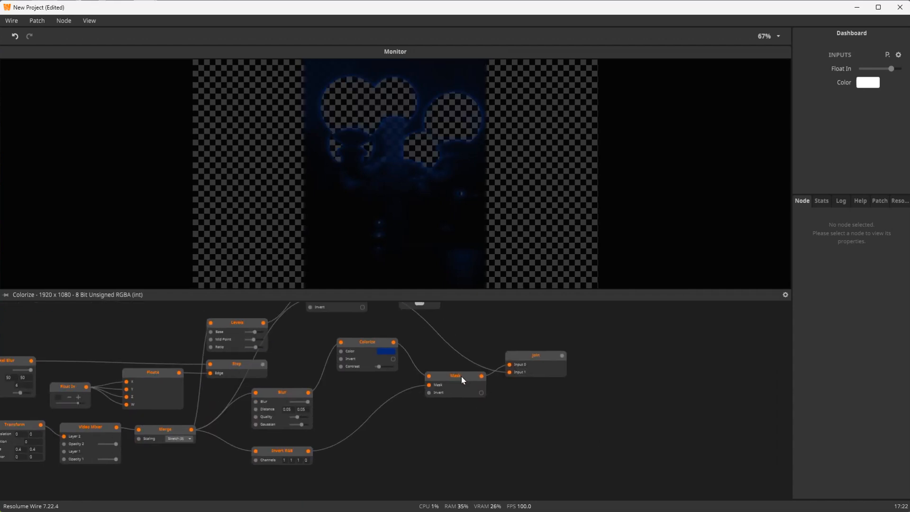
click(510, 358)
drag(528, 358, 528, 359)
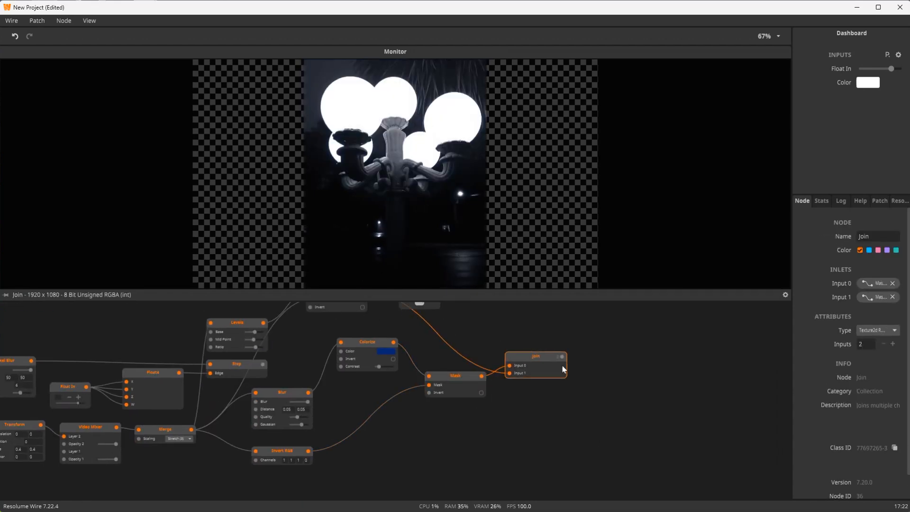
- Move the Texture Out node farther away from the first Mask to open space around the Join node
scroll(564, 413, up, 2)
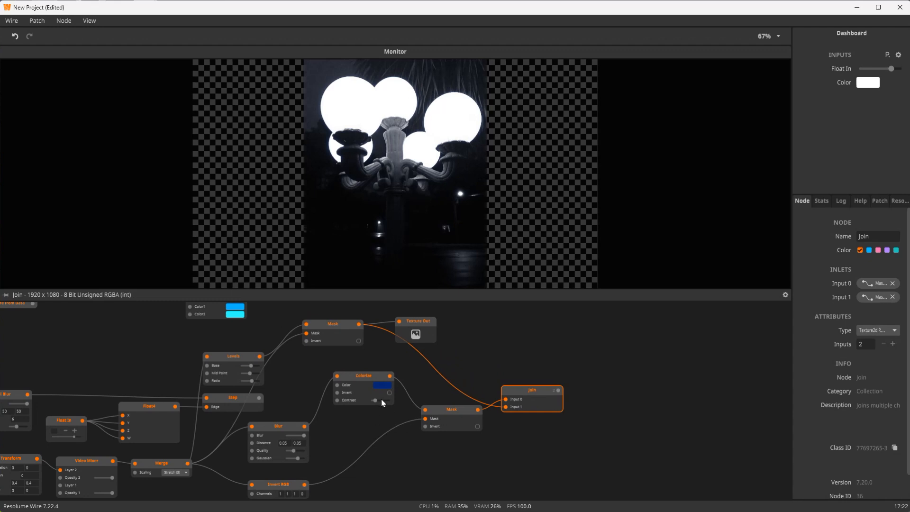
scroll(483, 385, up, 2)
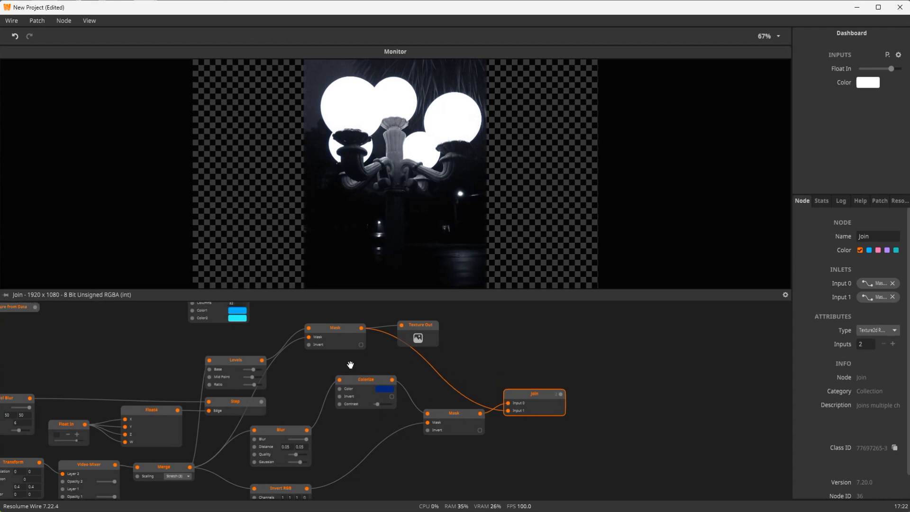
drag(445, 368, 530, 338)
click(557, 438)
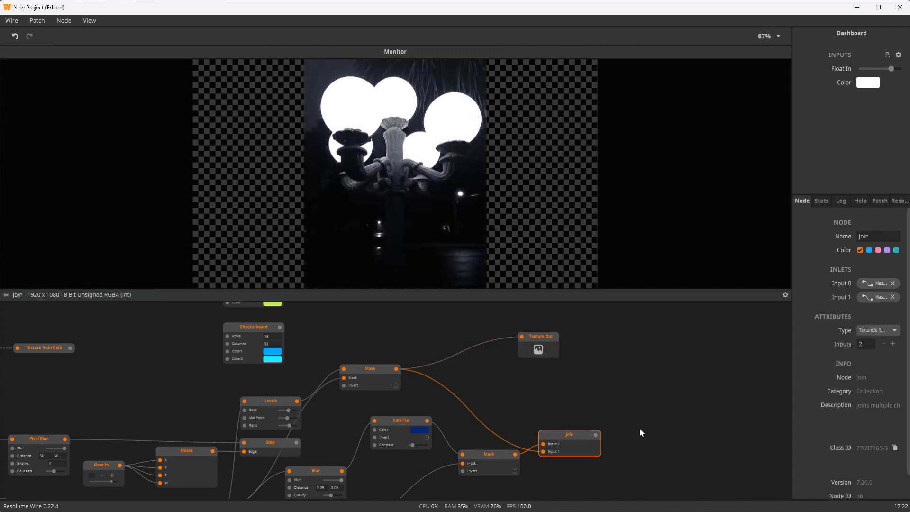
- Add a Video Mixer node and place it just above the Join node
double_click(667, 401)
text(c)
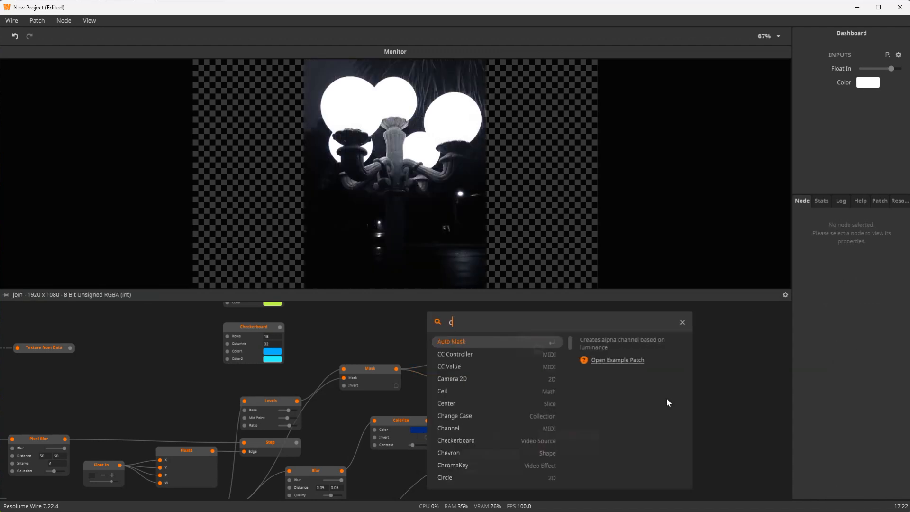
key(BackSpace)
text(video mix)
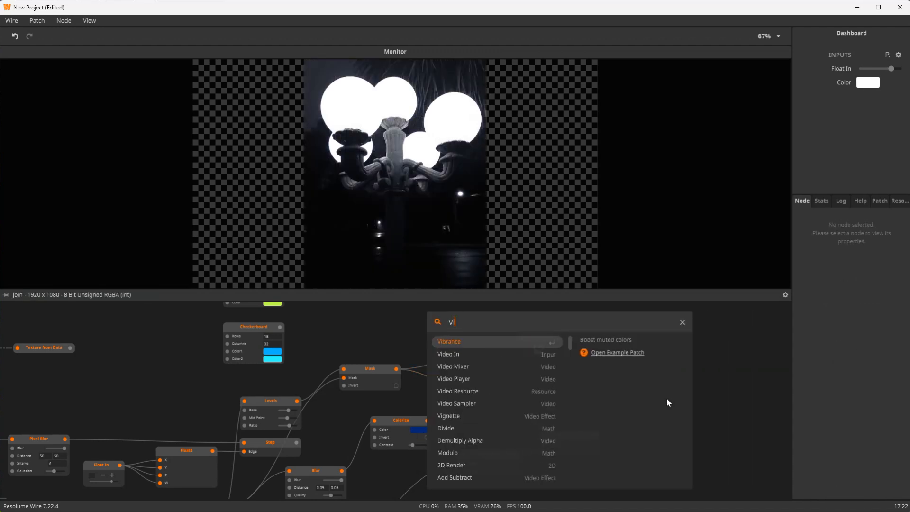
key(Return)
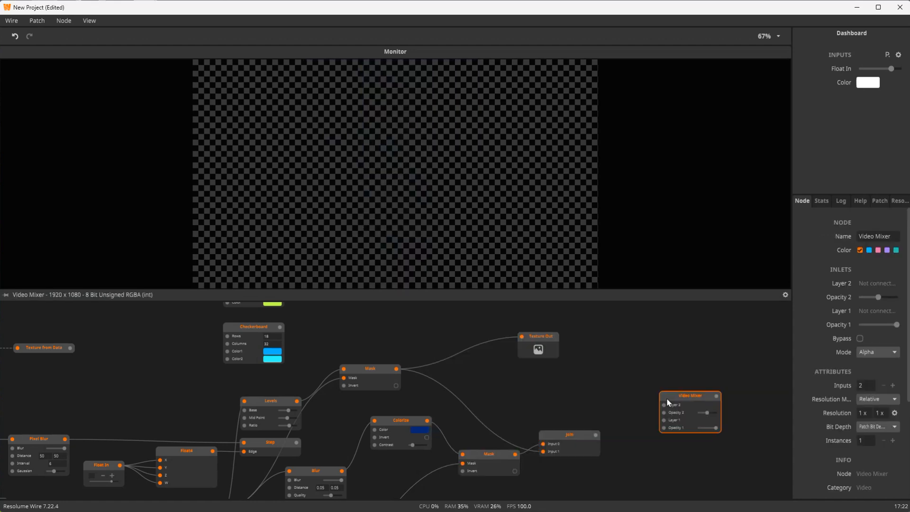
drag(690, 397, 548, 395)
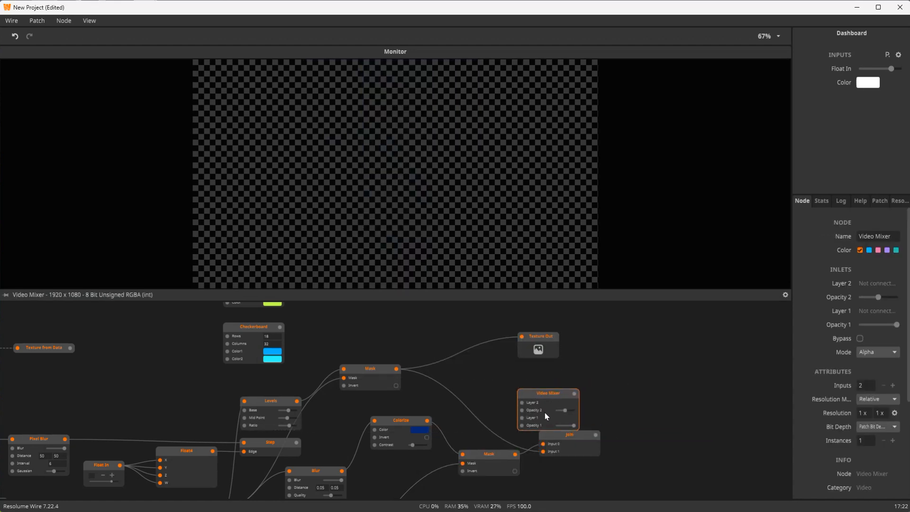
- Reroute the first Mask to the Video Mixer's Layer 2 and the second Mask to Layer 1, and delete the Join node
click(545, 456)
drag(543, 451, 522, 402)
drag(543, 444, 522, 417)
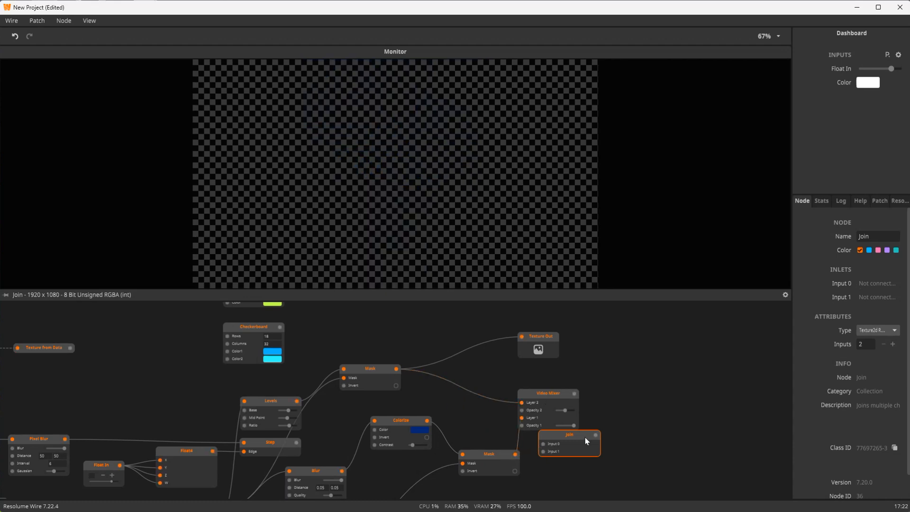
key(Delete)
- Move the Video Mixer clear of the second Mask and raise its Opacity 2 to the maximum
drag(542, 395, 584, 418)
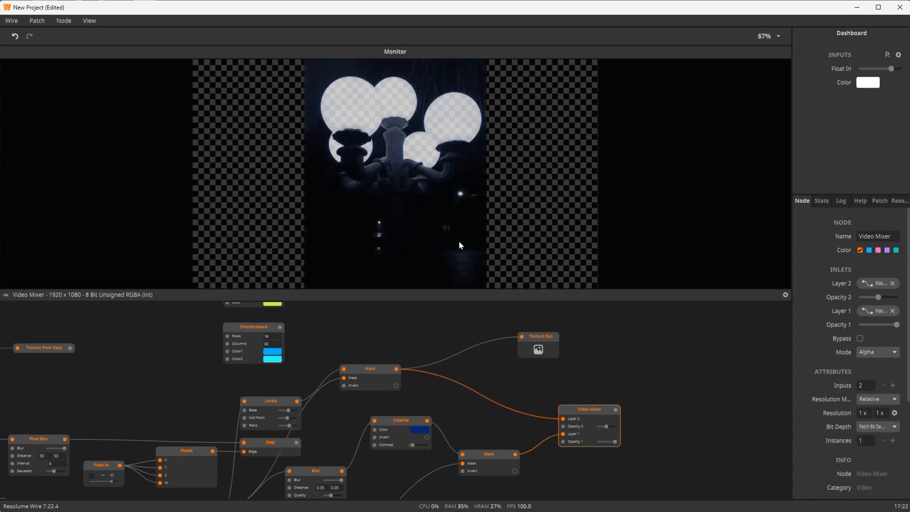
drag(606, 426, 632, 419)
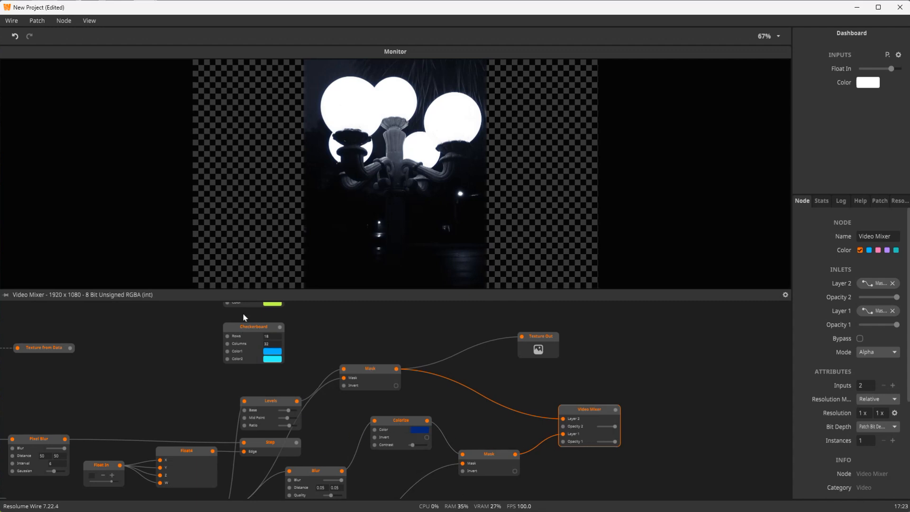
- Review the finished patch, previewing the Checkerboard source and the Video Mixer output
drag(253, 329, 264, 333)
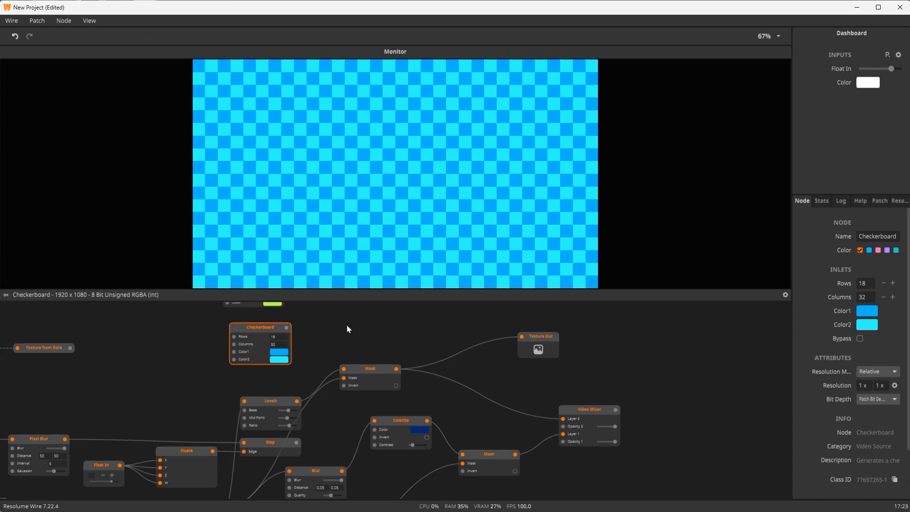
drag(349, 328, 248, 339)
click(477, 426)
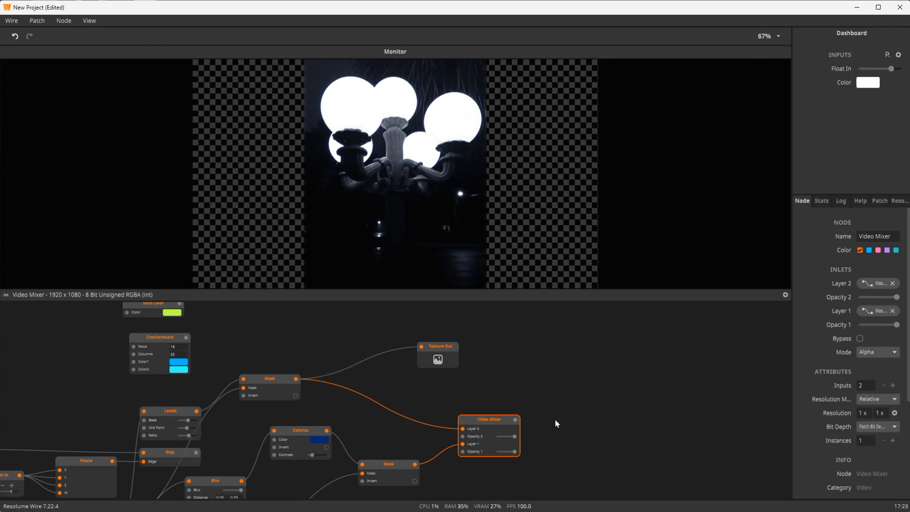
drag(555, 423, 576, 339)
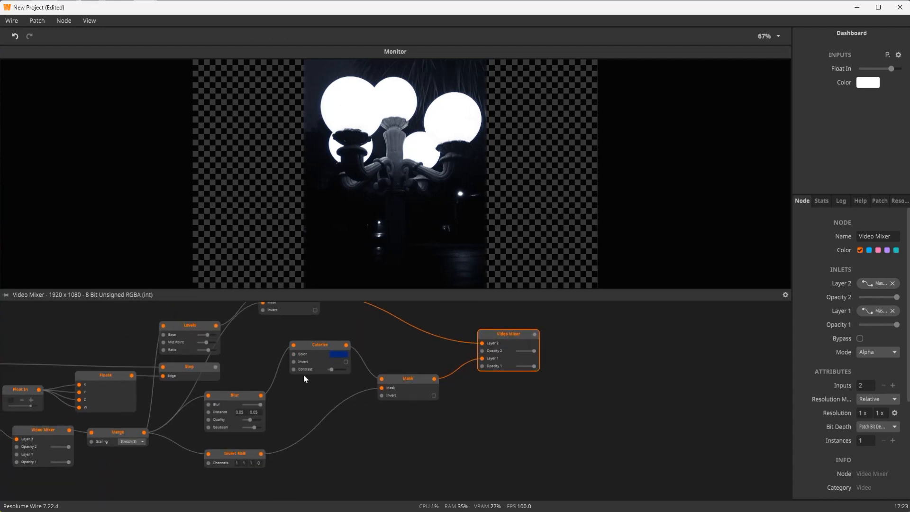
drag(309, 375, 507, 441)
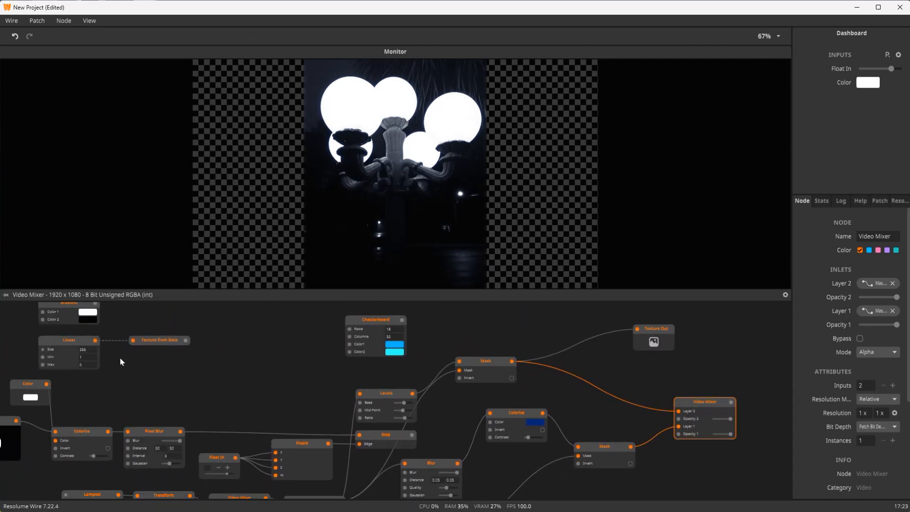
drag(116, 388, 346, 327)
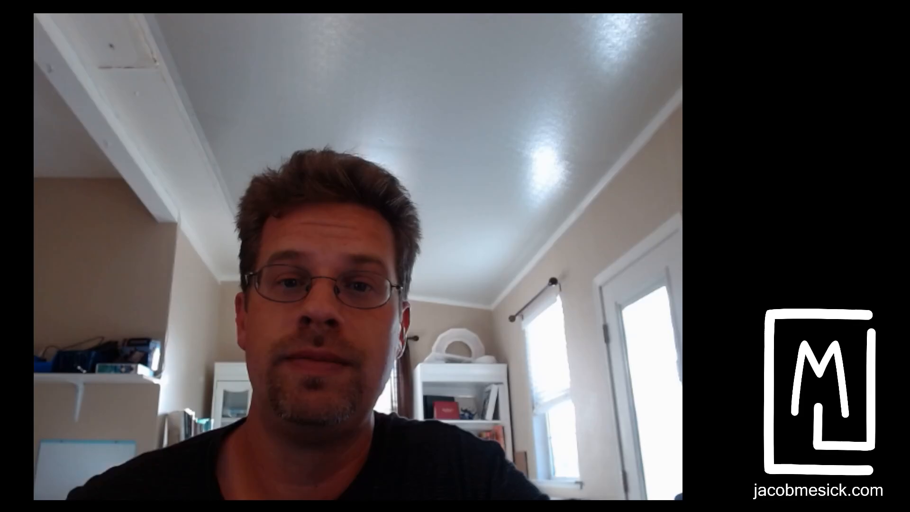